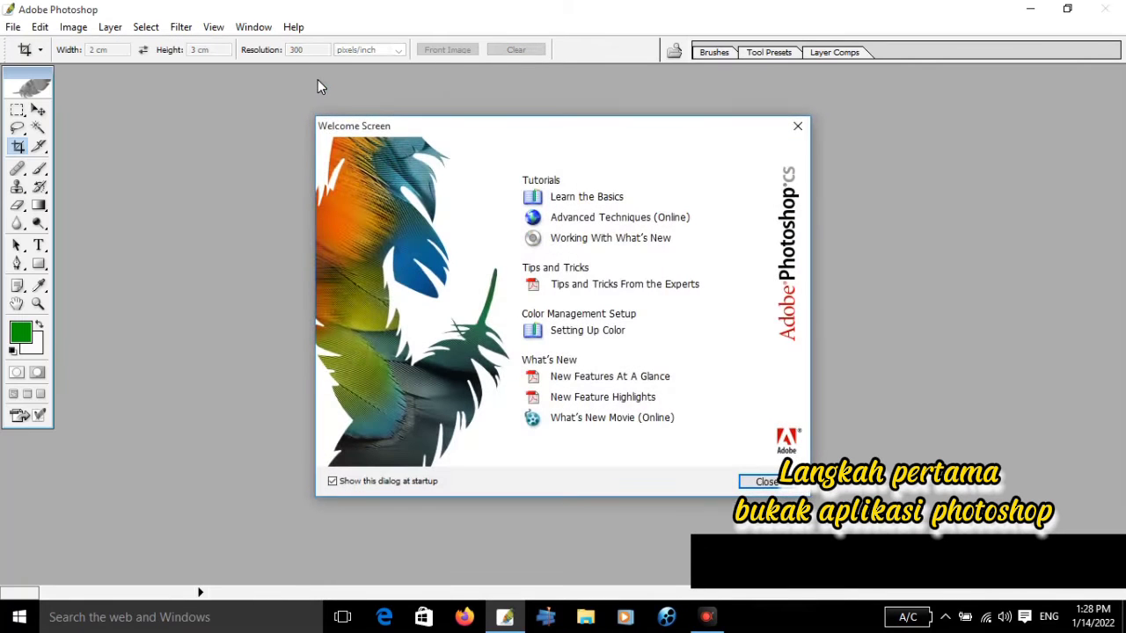
Dismiss the welcome screen and open the blue-background 2x3 portrait from the first subject's folder in PRAKRIN 2021 2022.
left_click(766, 481)
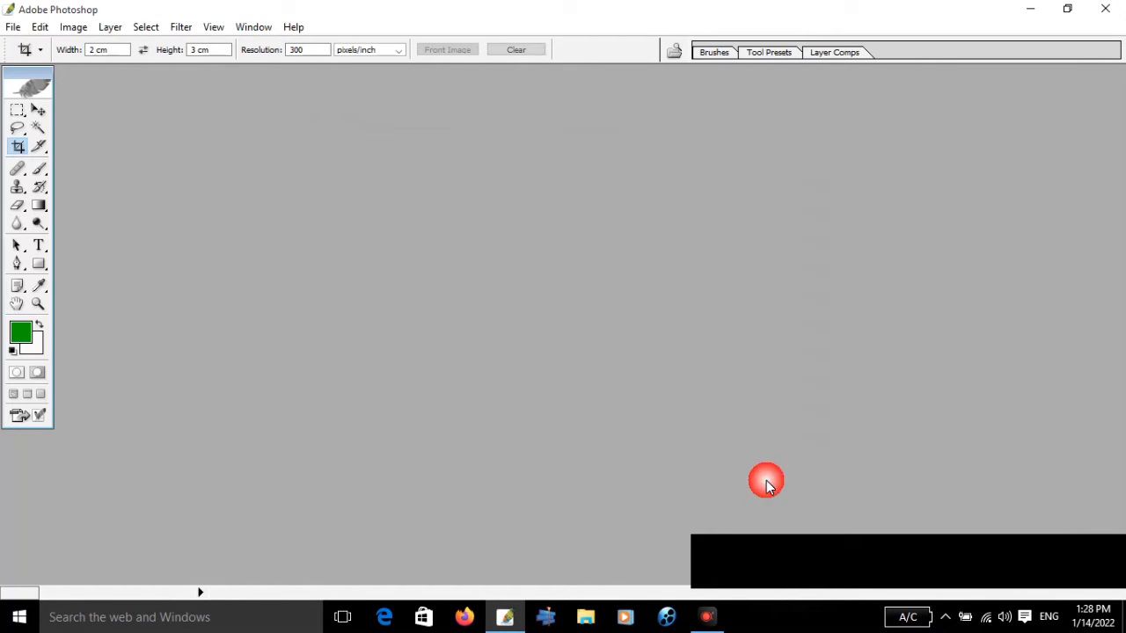
left_click(14, 27)
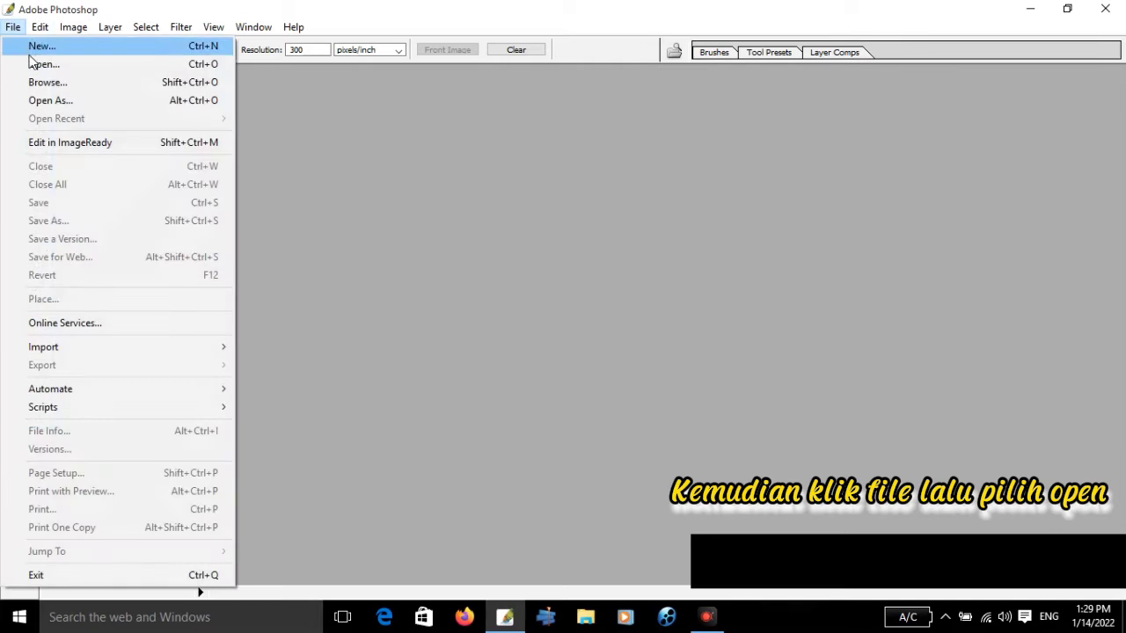
left_click(32, 65)
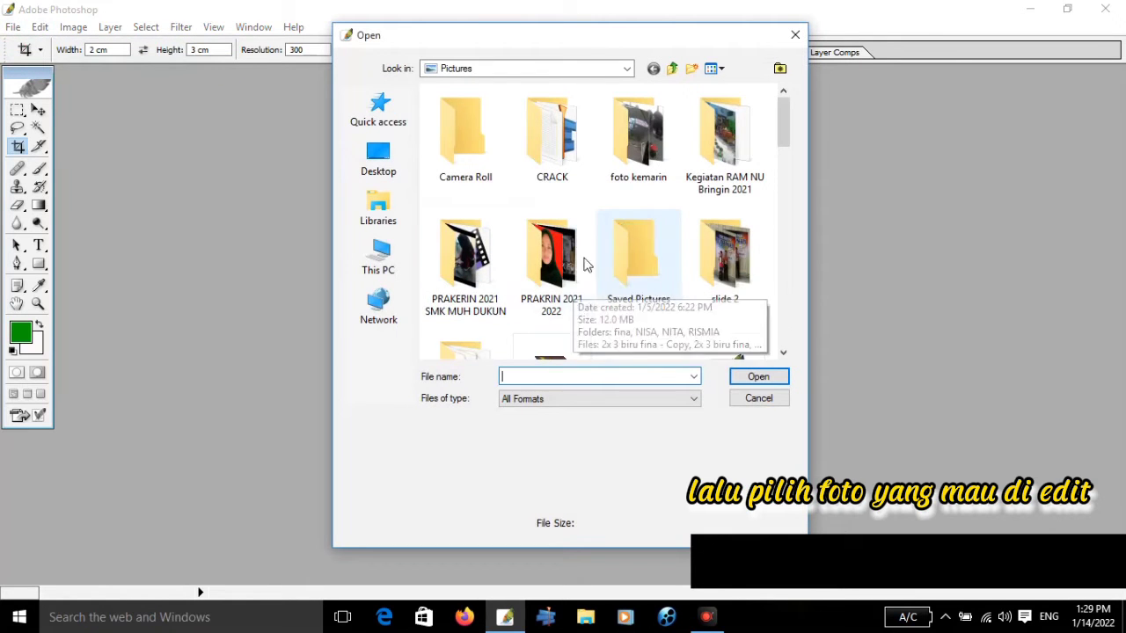
double_click(567, 277)
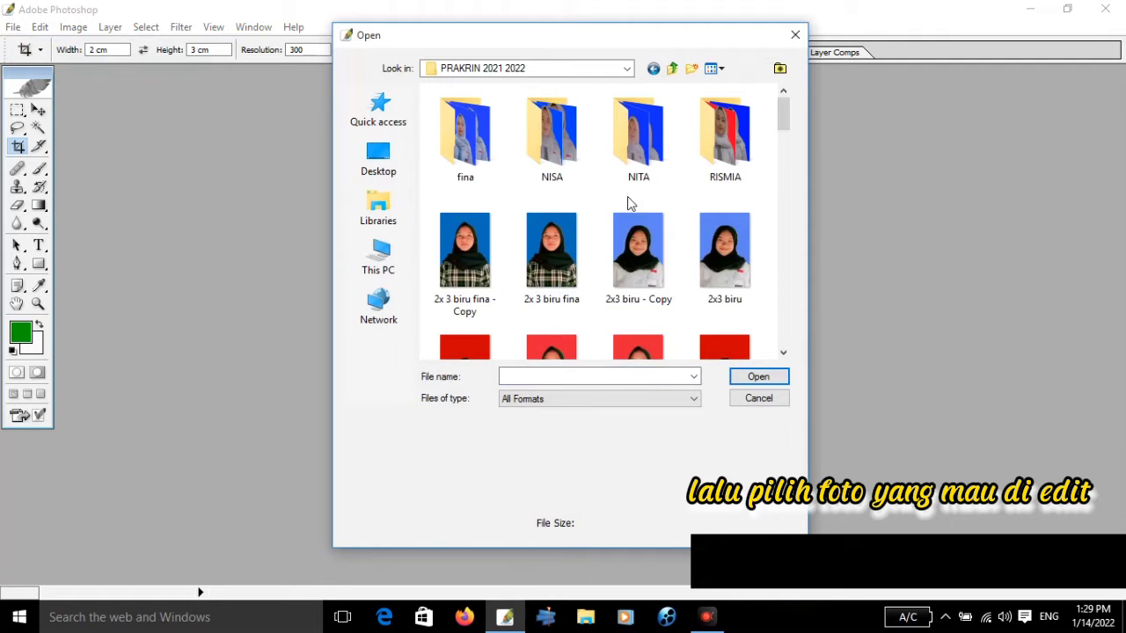
double_click(471, 140)
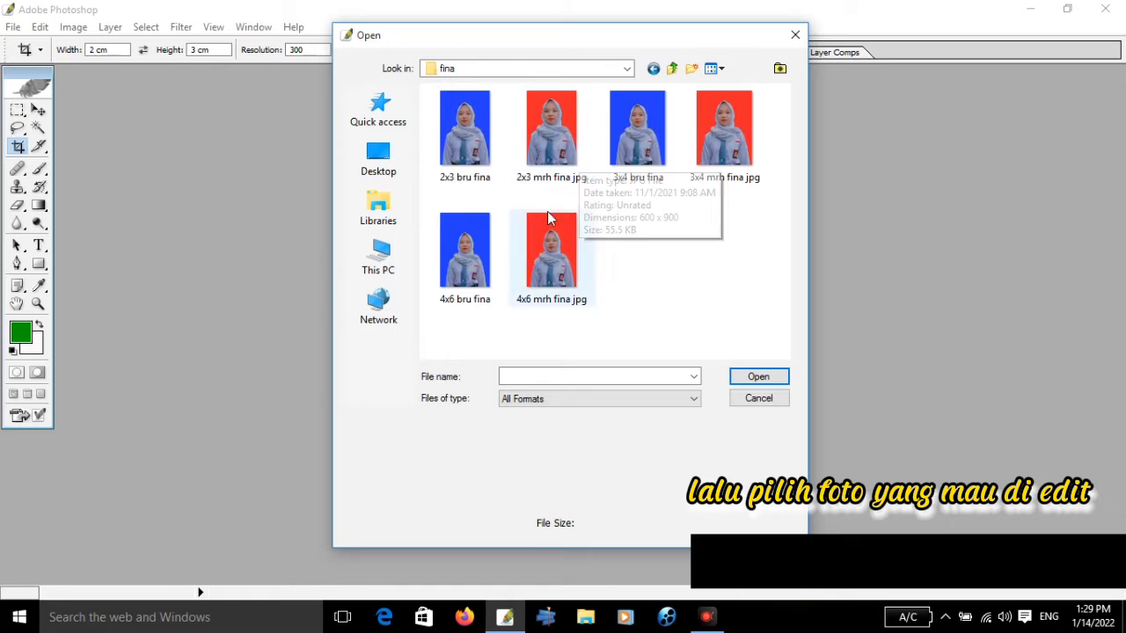
left_click(480, 152)
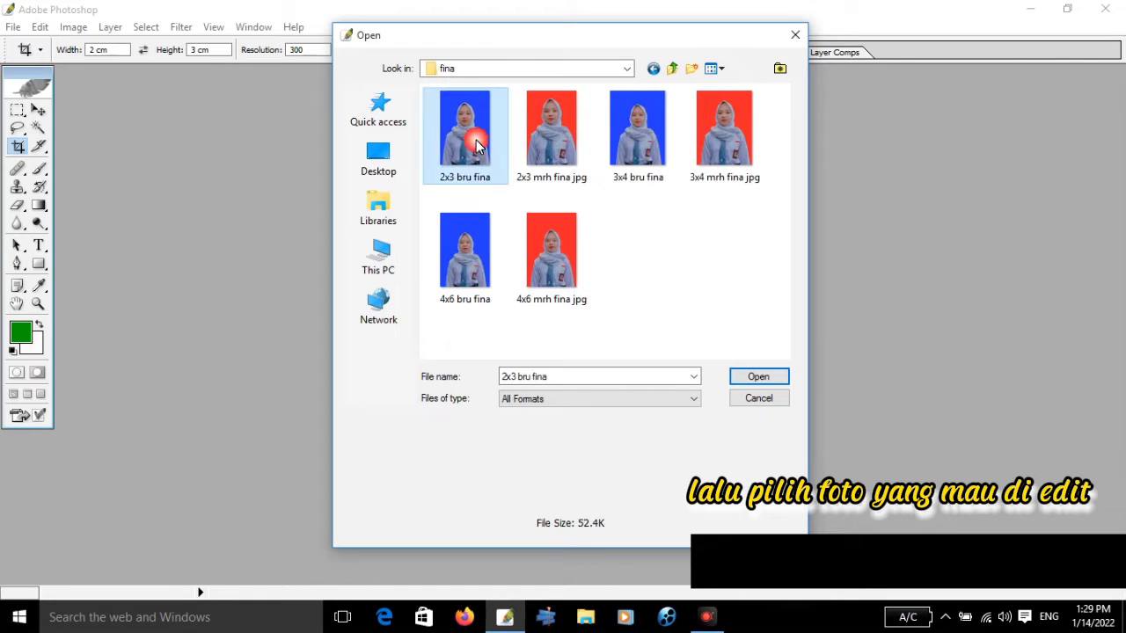
left_click(741, 378)
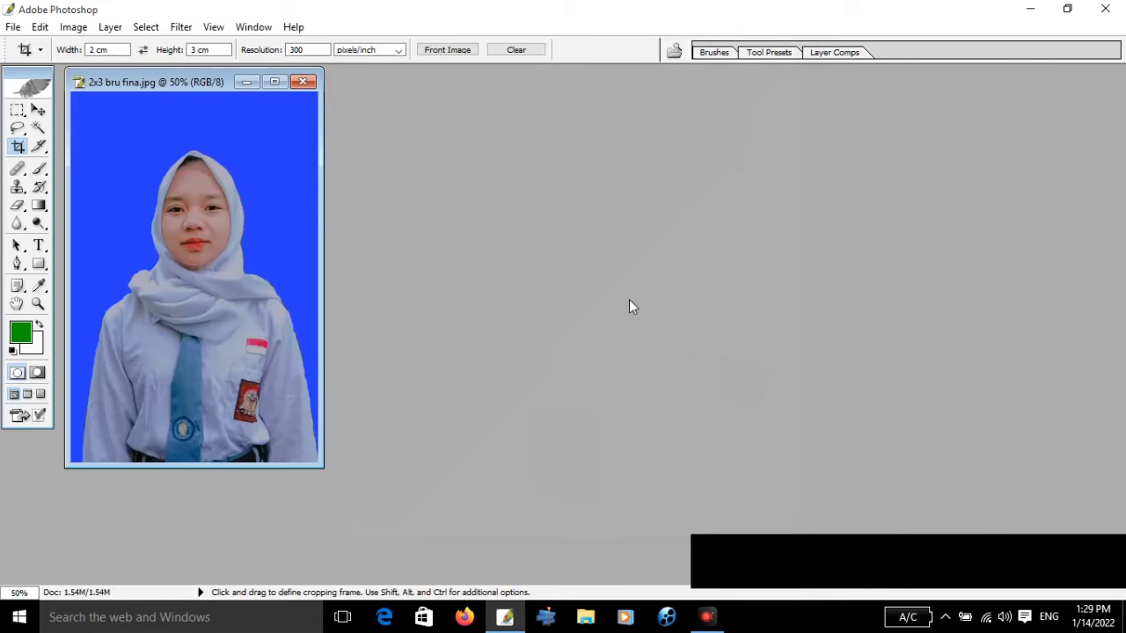
left_click_drag(182, 84, 480, 111)
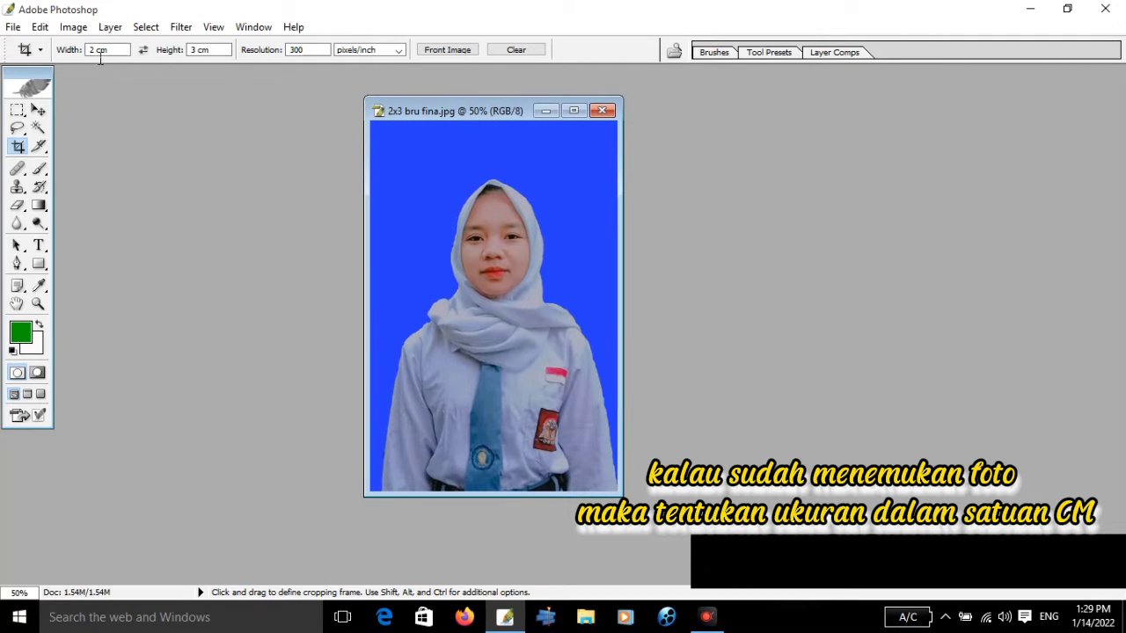
Crop the portrait to 2 cm × 3 cm at 300 pixels/inch, framing the head and upper body with the subject centred horizontally.
left_click(200, 51)
left_click(325, 55)
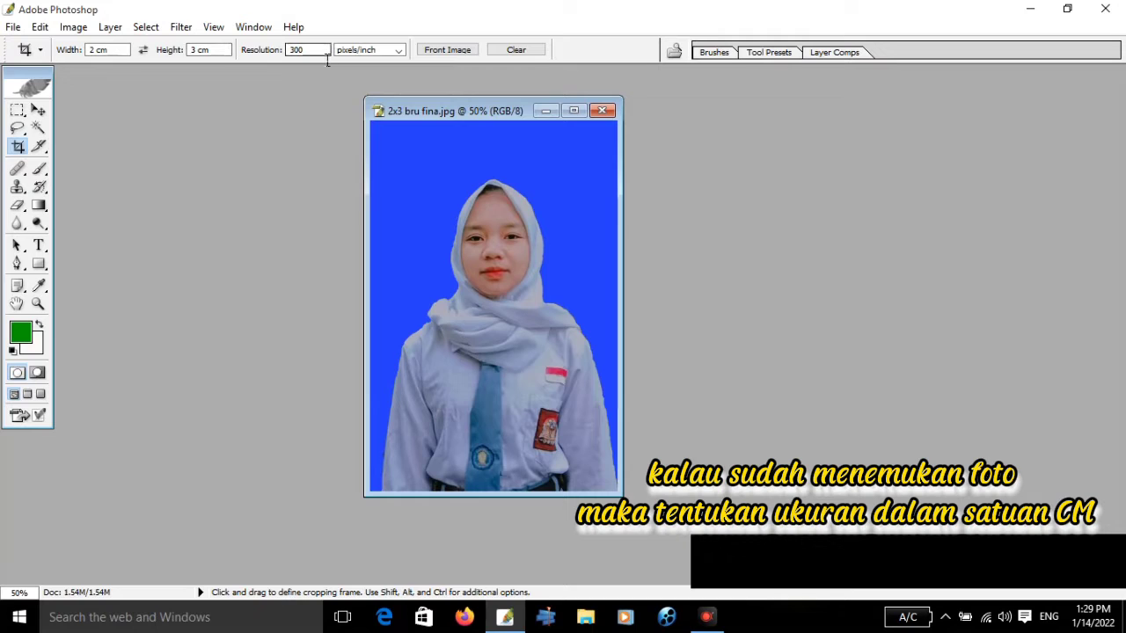
left_click(17, 148)
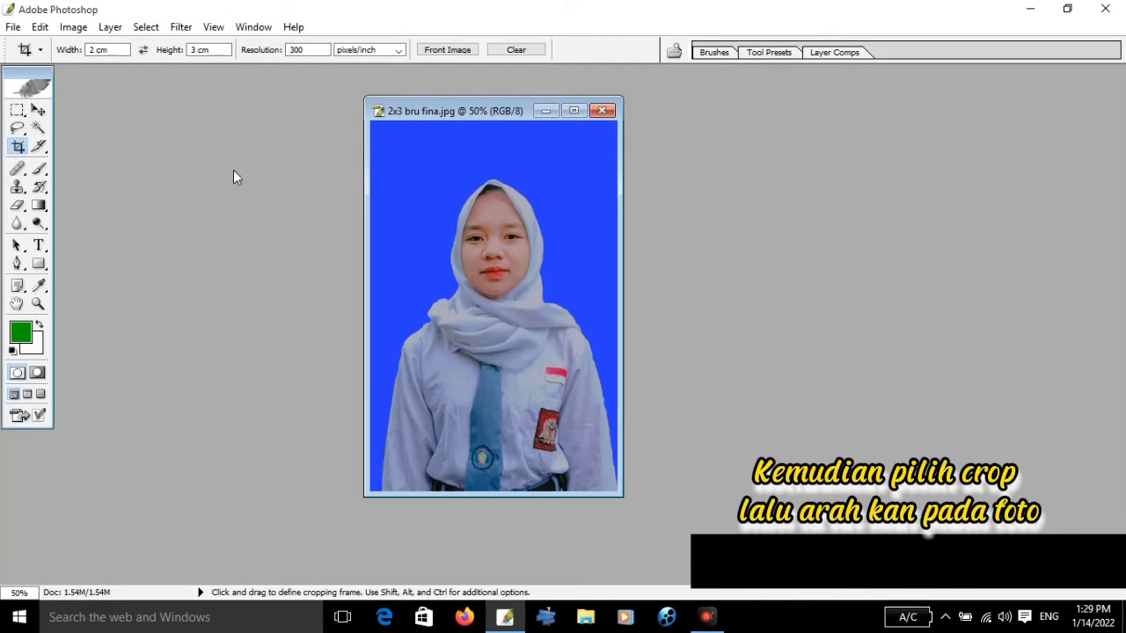
left_click(572, 112)
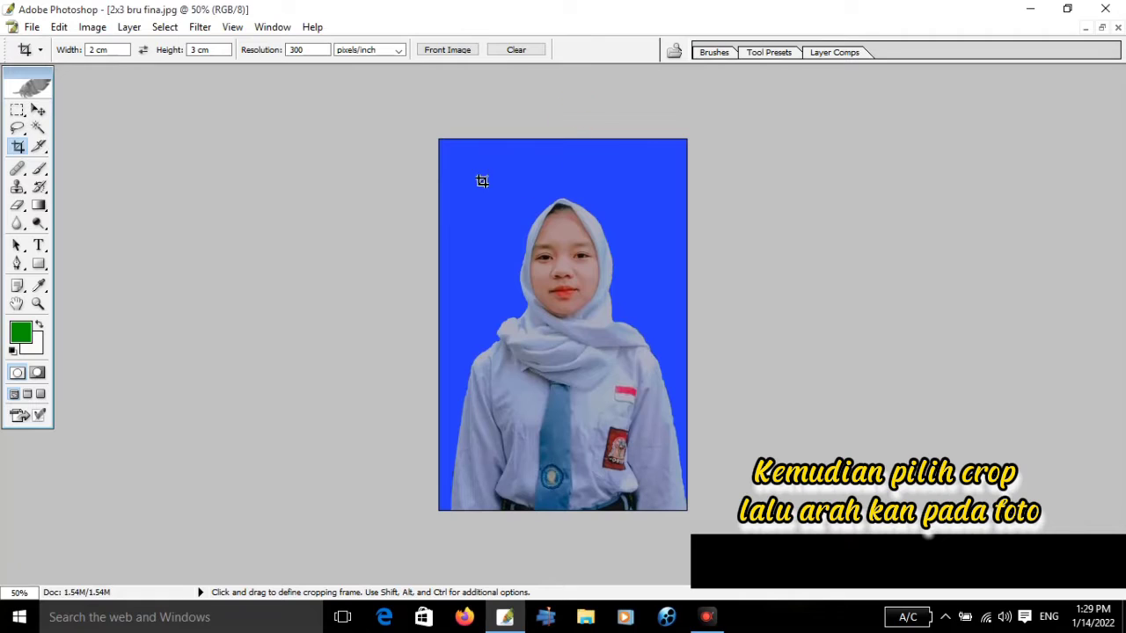
left_click_drag(455, 150, 691, 457)
key("Right")
key("Right")
key("Right")
key("Right")
key("Right")
key("Right")
key("Right")
key("Right")
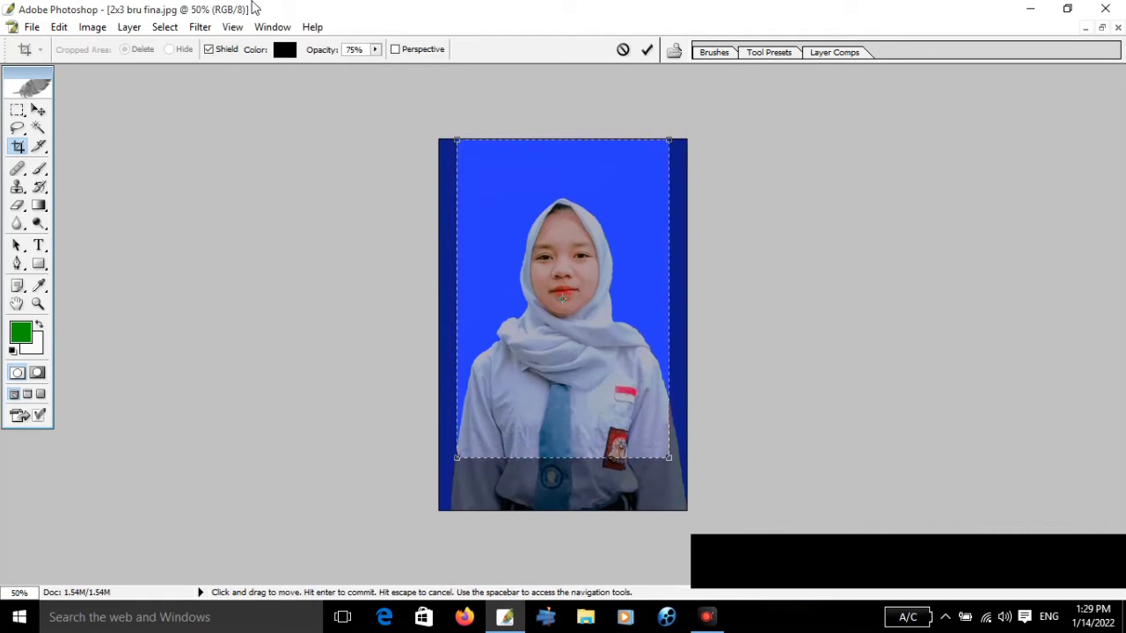
left_click(93, 29)
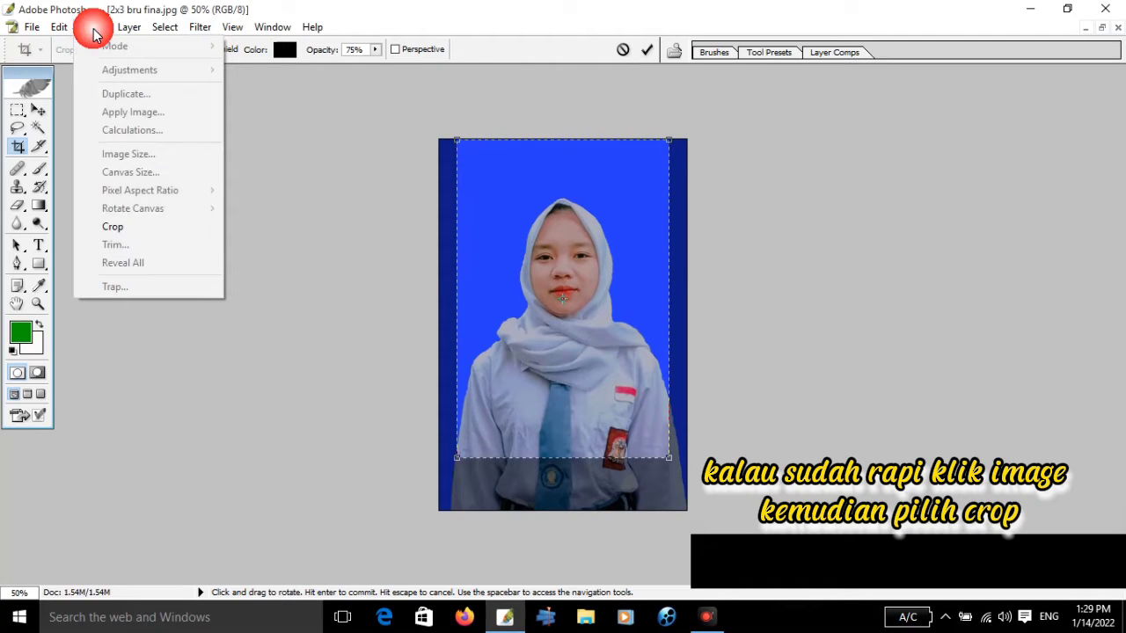
left_click(134, 231)
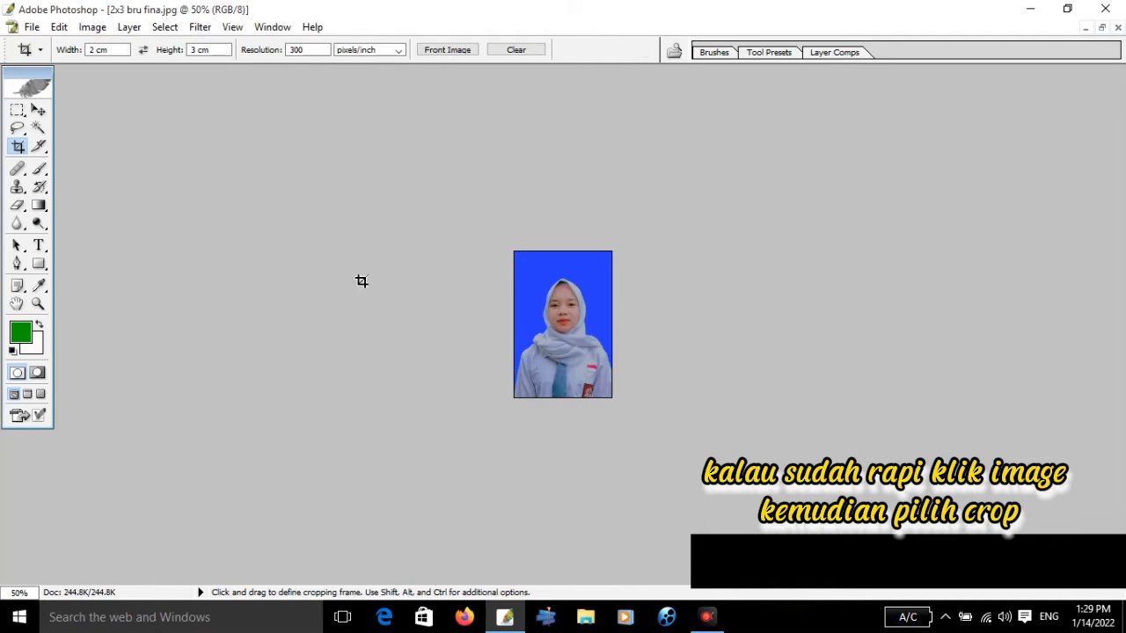
Start saving the cropped photo under a new location, creating and entering a folder named CROP FINISH in Pictures.
left_click(32, 28)
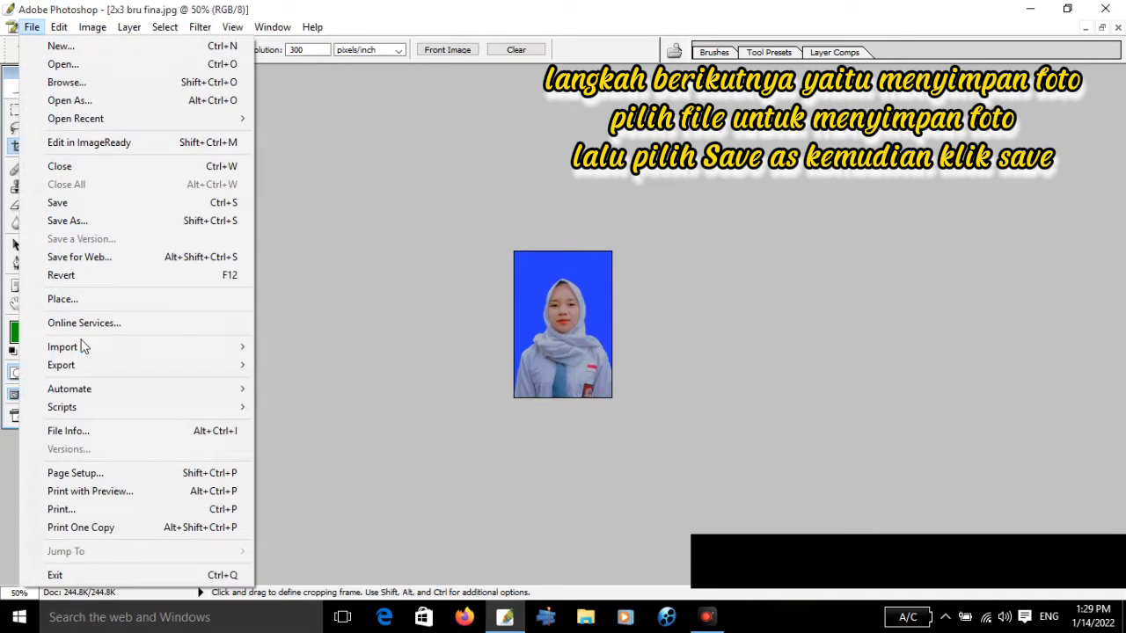
left_click(111, 220)
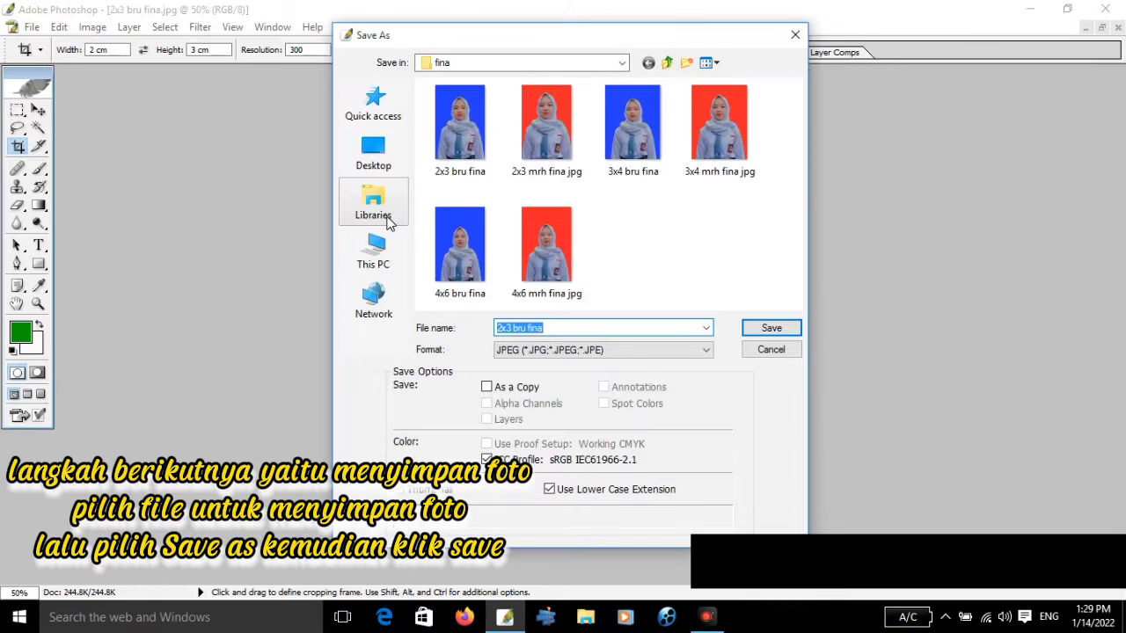
left_click(380, 216)
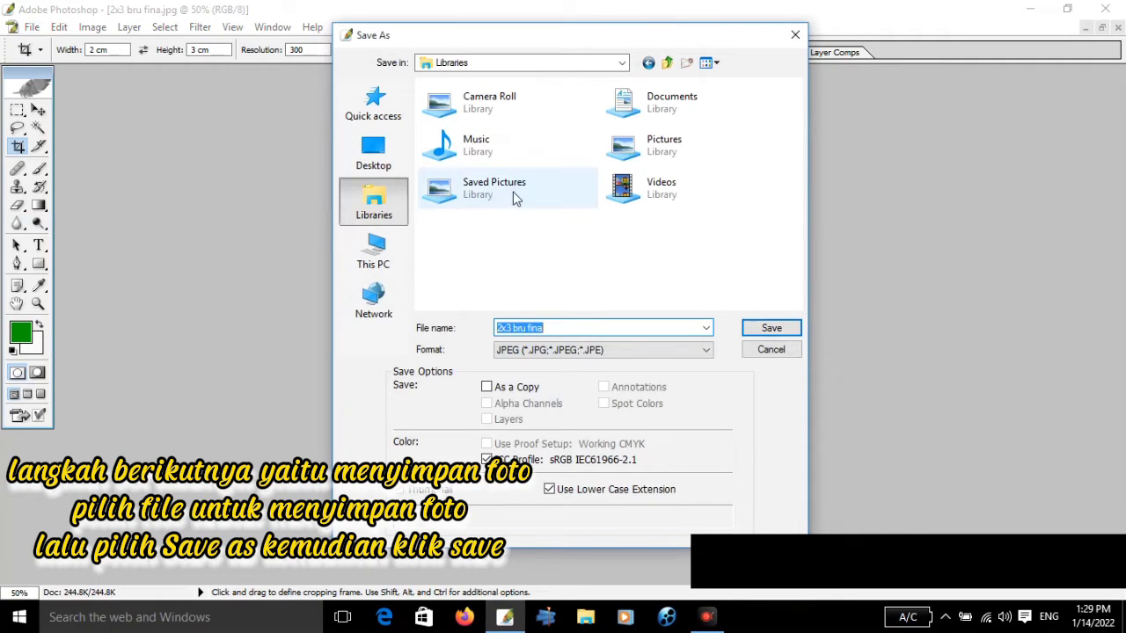
double_click(652, 163)
left_click(687, 63)
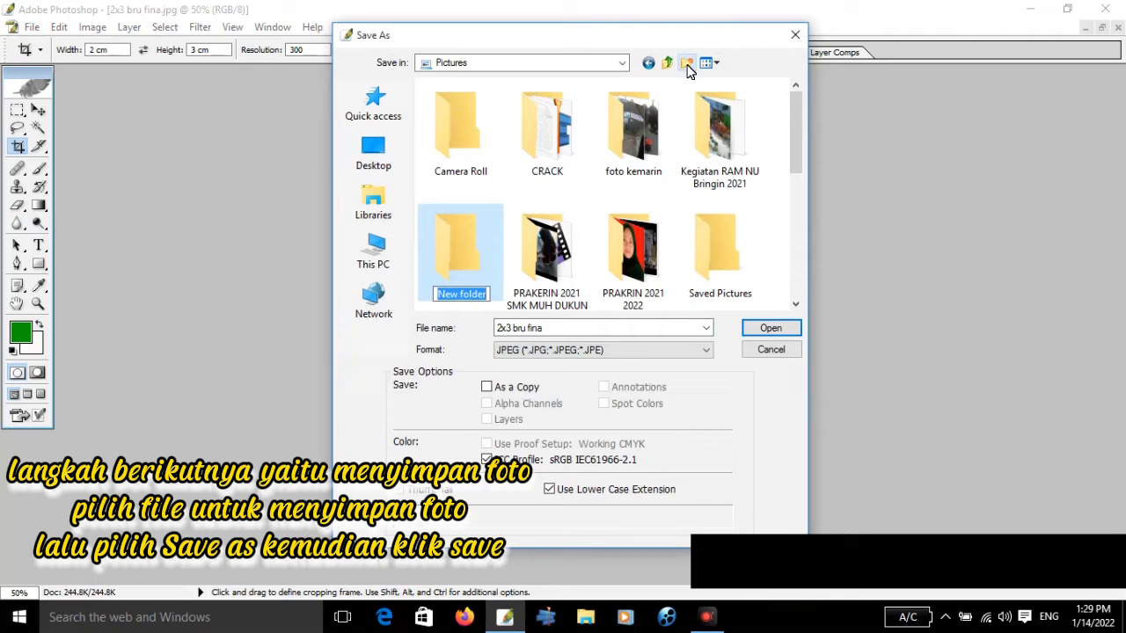
type("C")
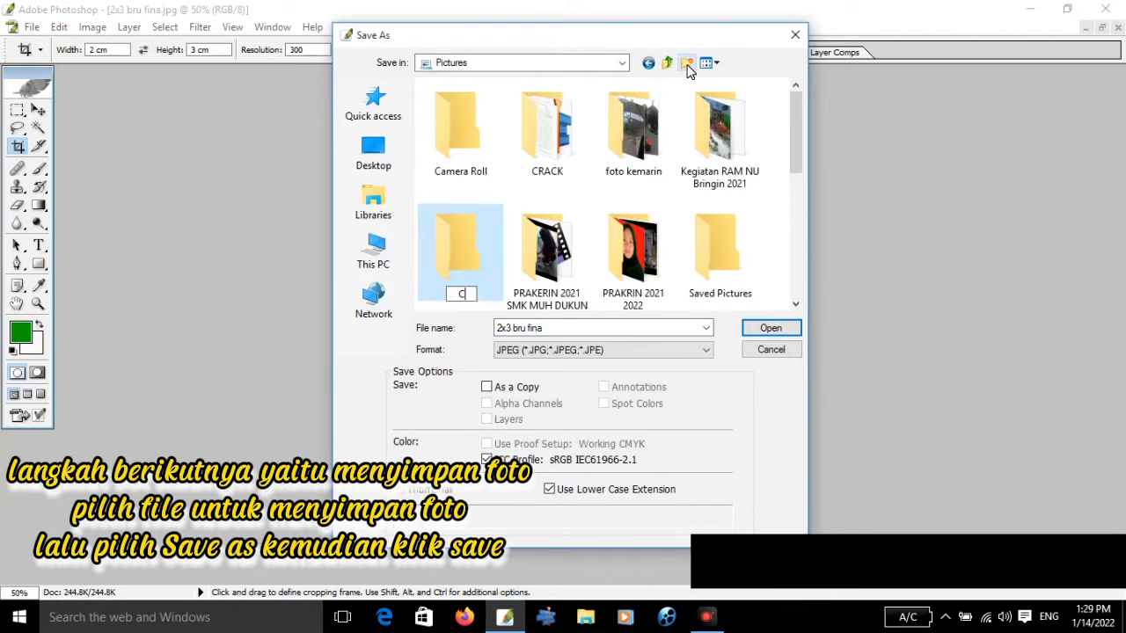
type("ROP FINISH")
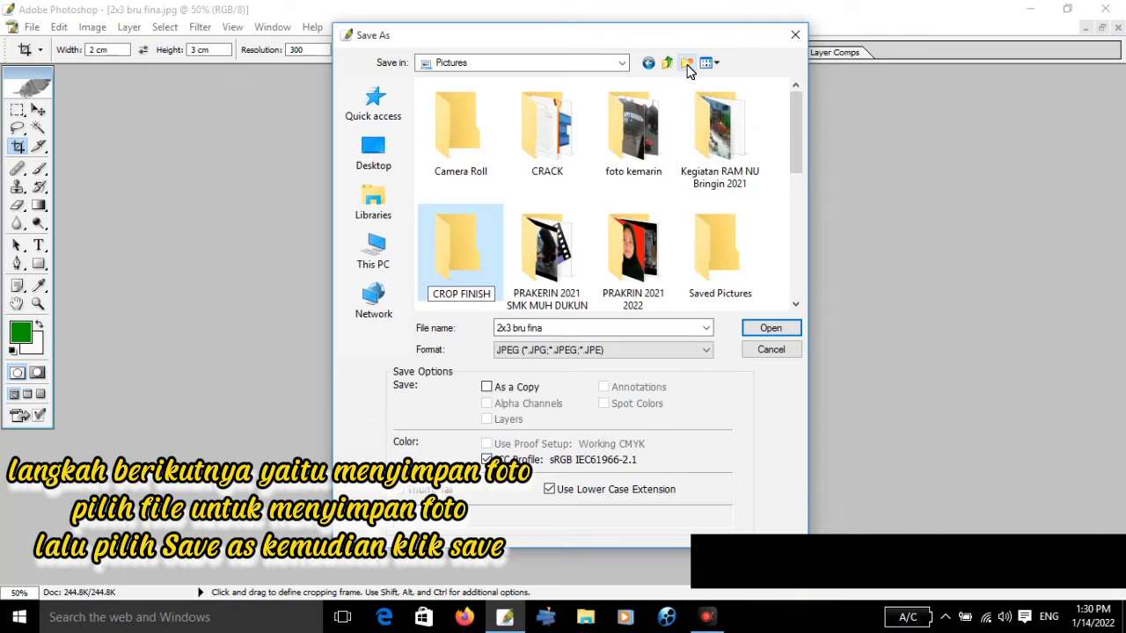
key("Return")
key("Return")
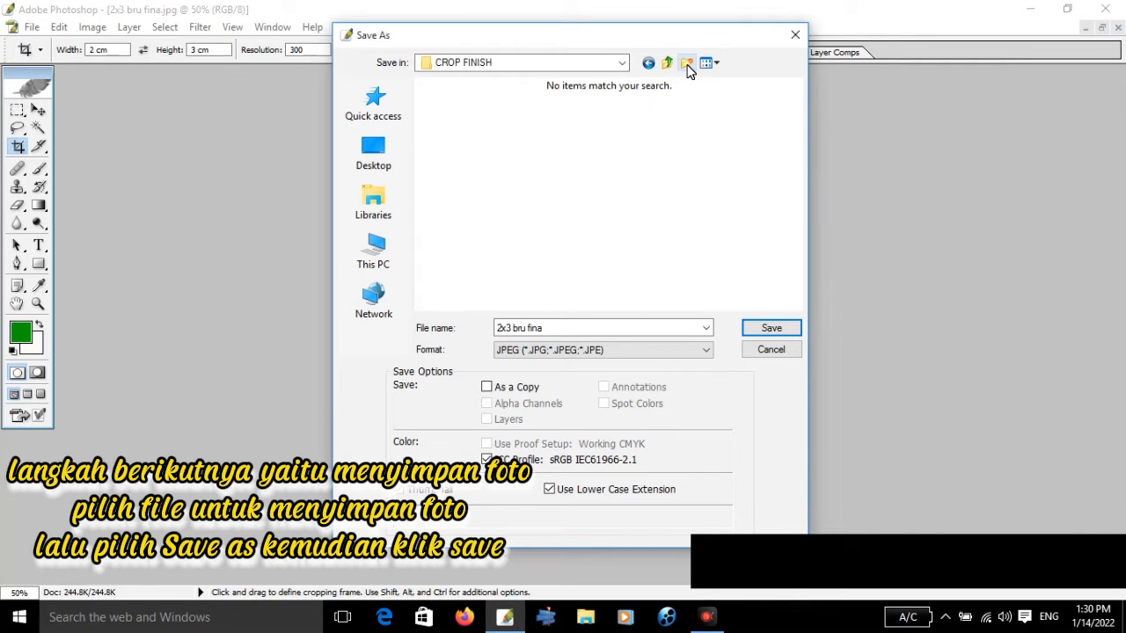
Name the file 2x3 followed by the subject's first name and save it as a JPEG.
left_click(548, 328)
left_click(565, 335)
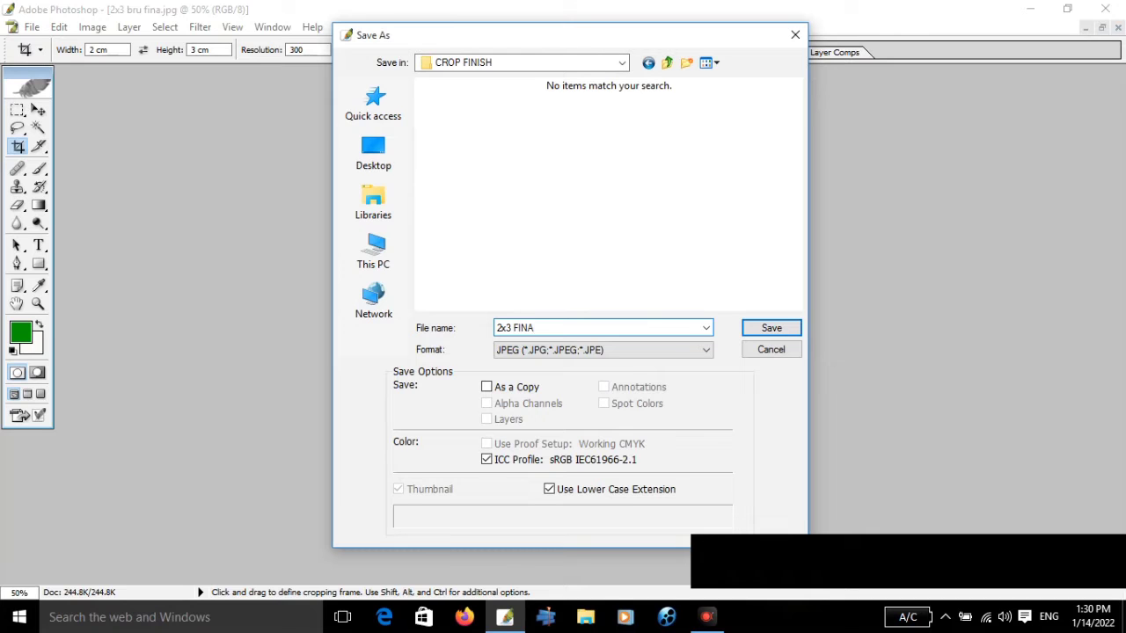
left_click(765, 333)
left_click(677, 196)
key("c")
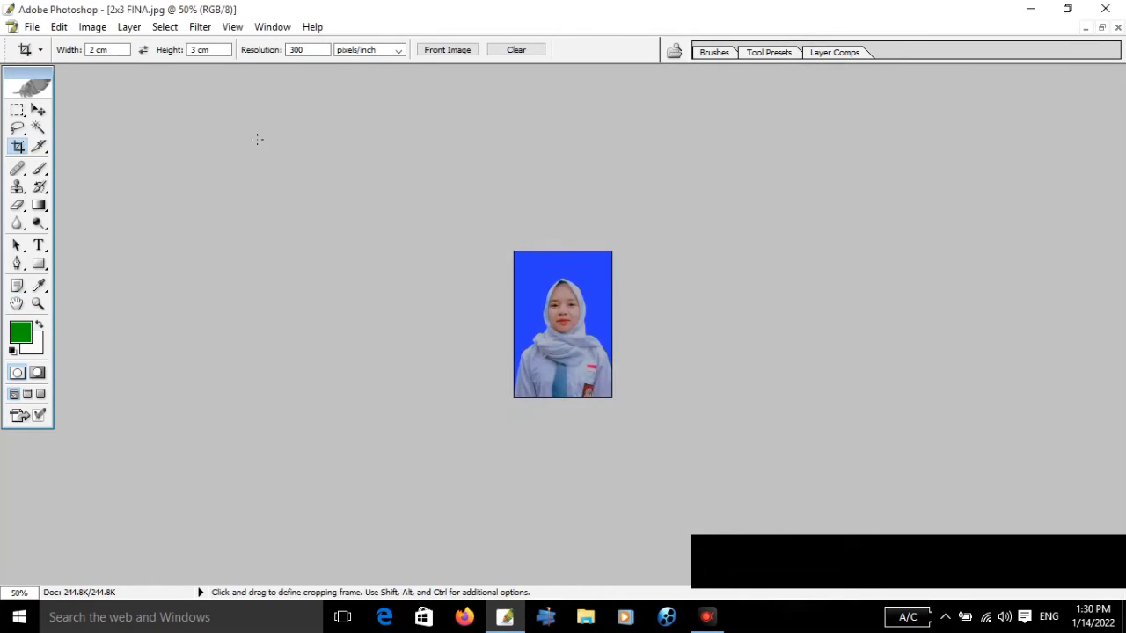
Close the saved photo and open 3x4 biru.jpg maximized from the second subject's folder in PRAKRIN 2021 2022.
left_click(30, 26)
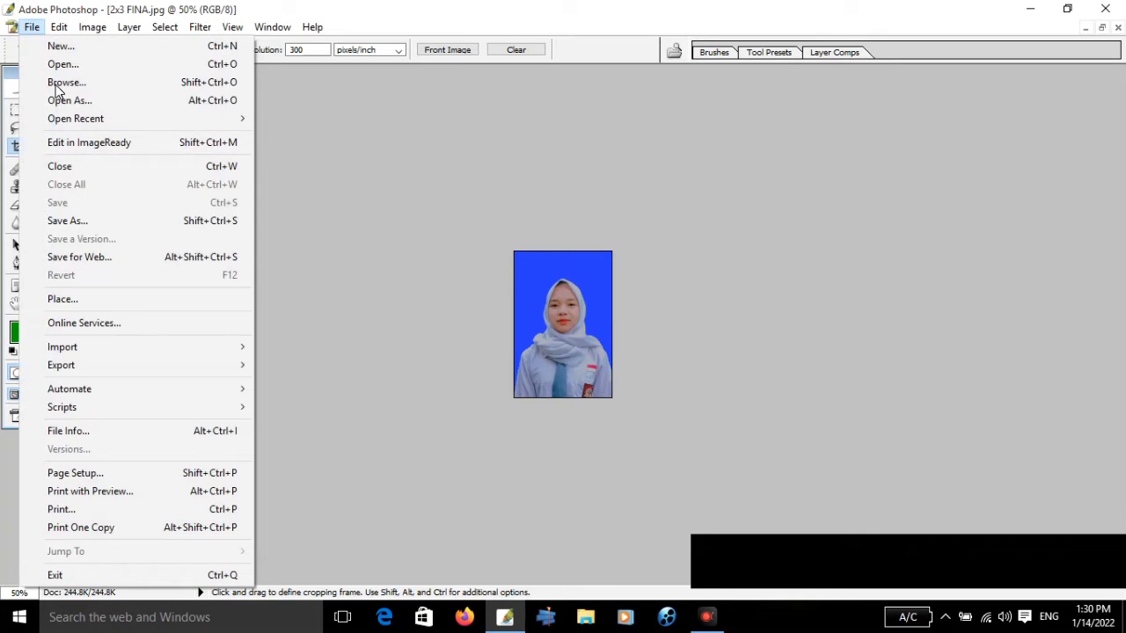
left_click(78, 170)
left_click(13, 27)
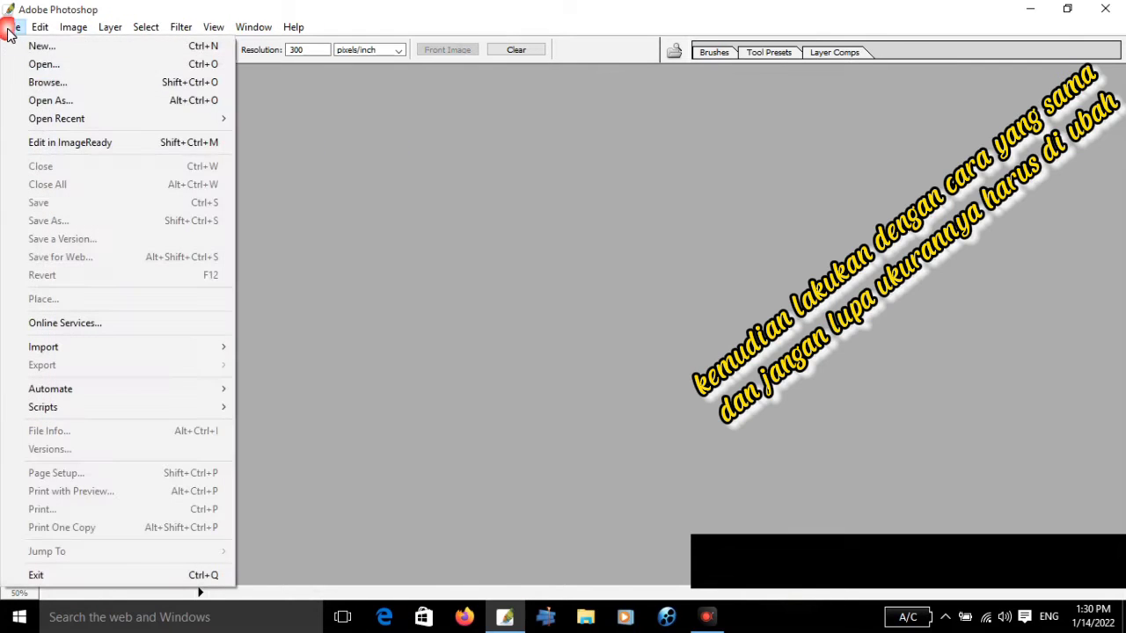
left_click(61, 65)
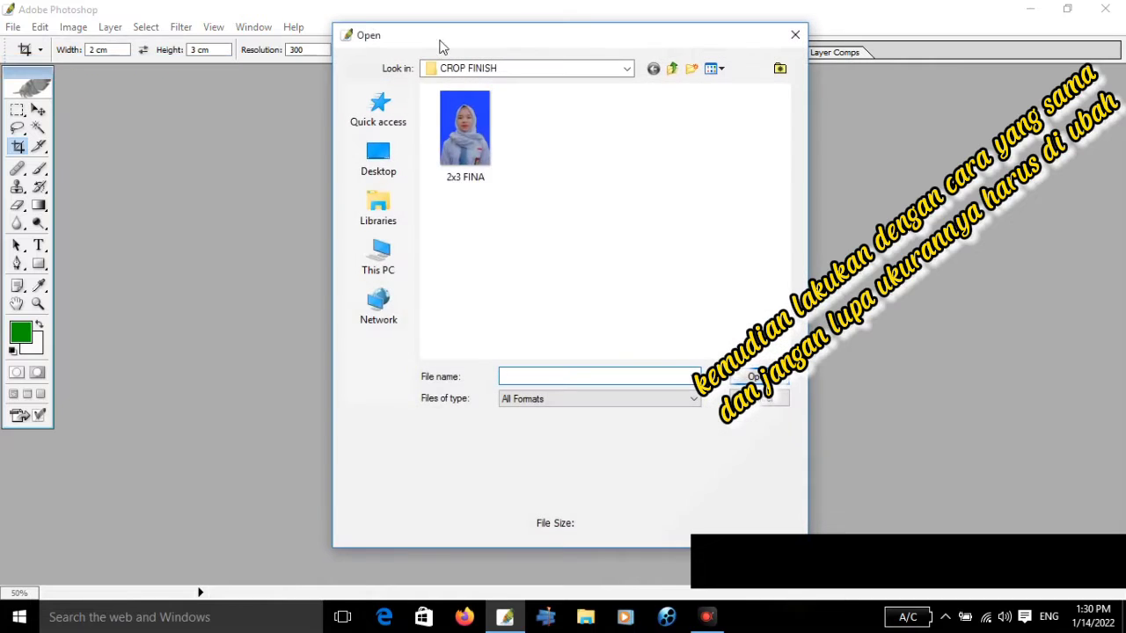
left_click(379, 233)
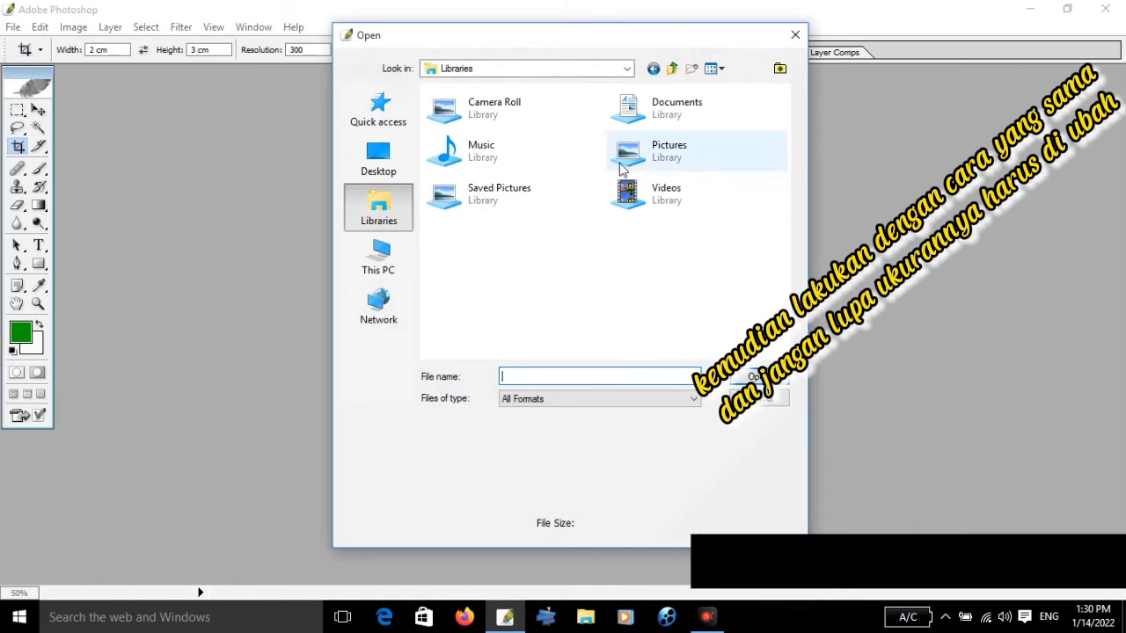
double_click(628, 158)
double_click(637, 255)
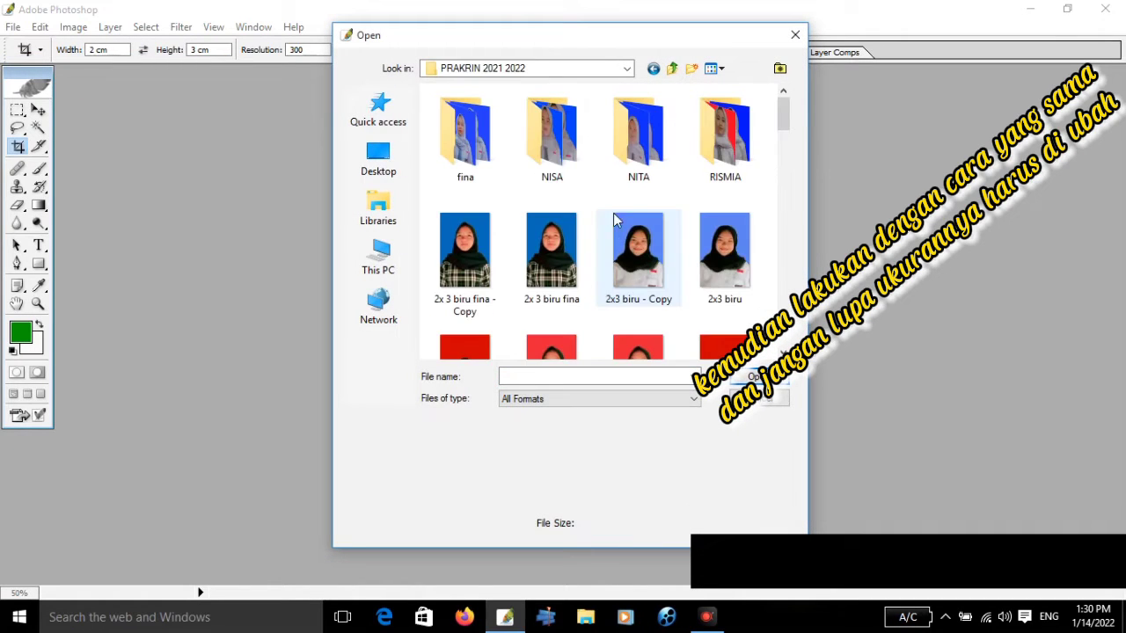
double_click(571, 154)
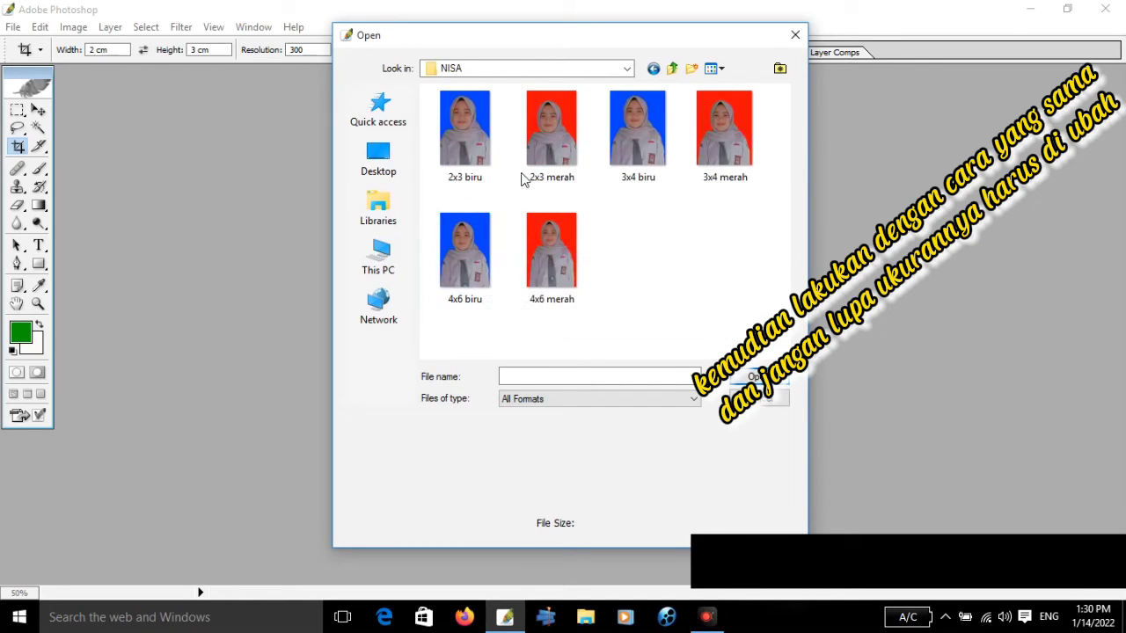
double_click(639, 141)
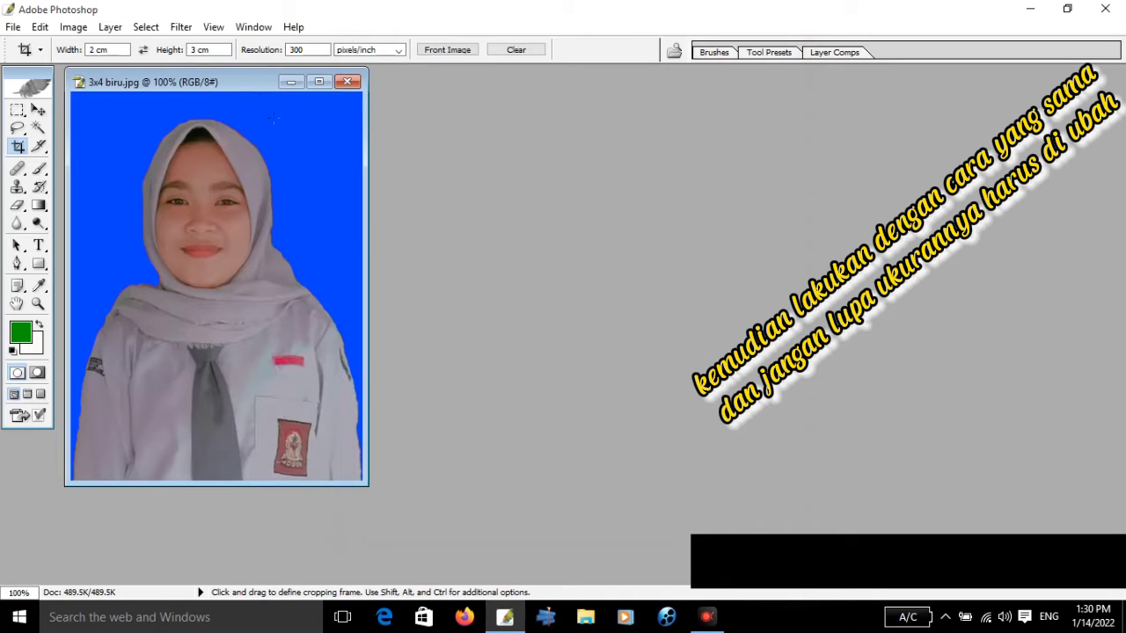
left_click(319, 81)
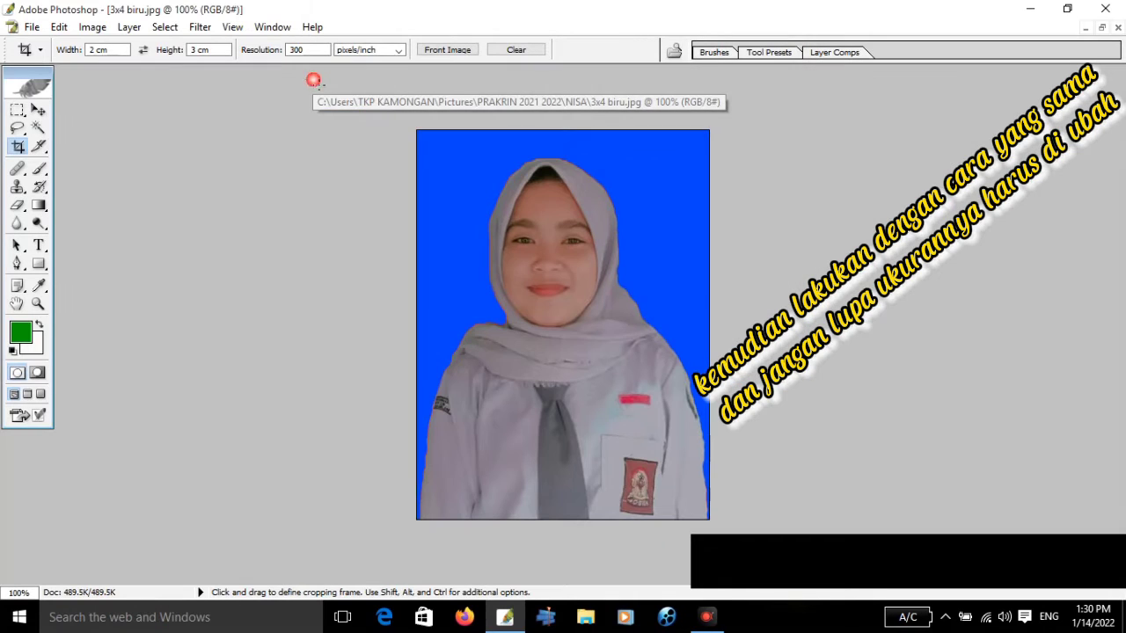
Set the crop size to 3 cm × 4 cm and place a crop frame over the portrait, covering the head and upper body.
left_click(87, 51)
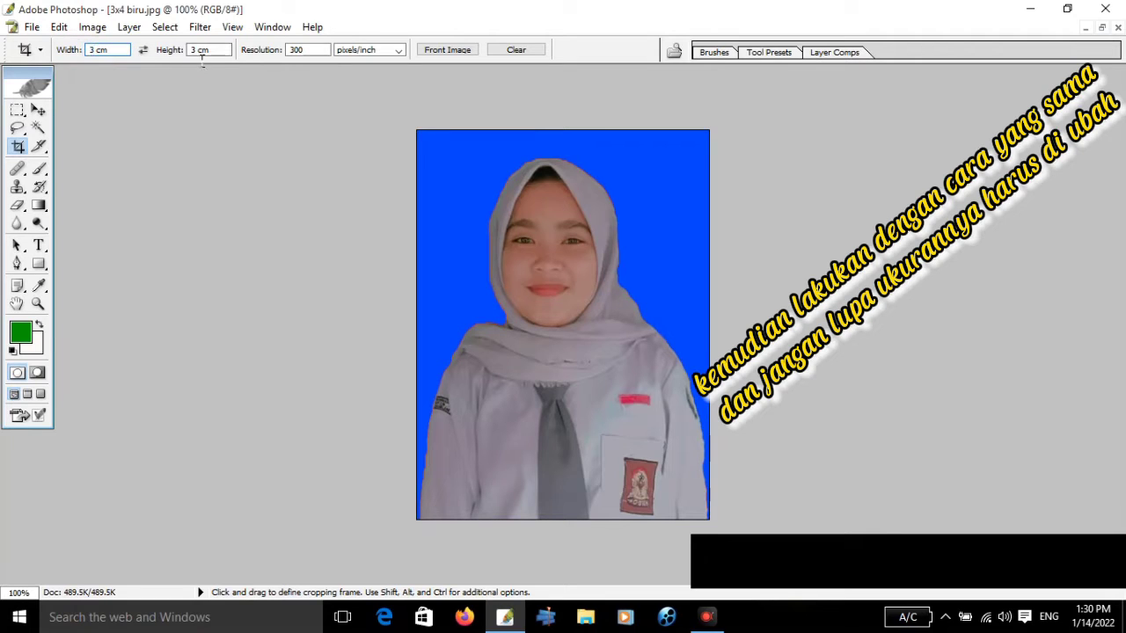
left_click_drag(198, 52, 187, 50)
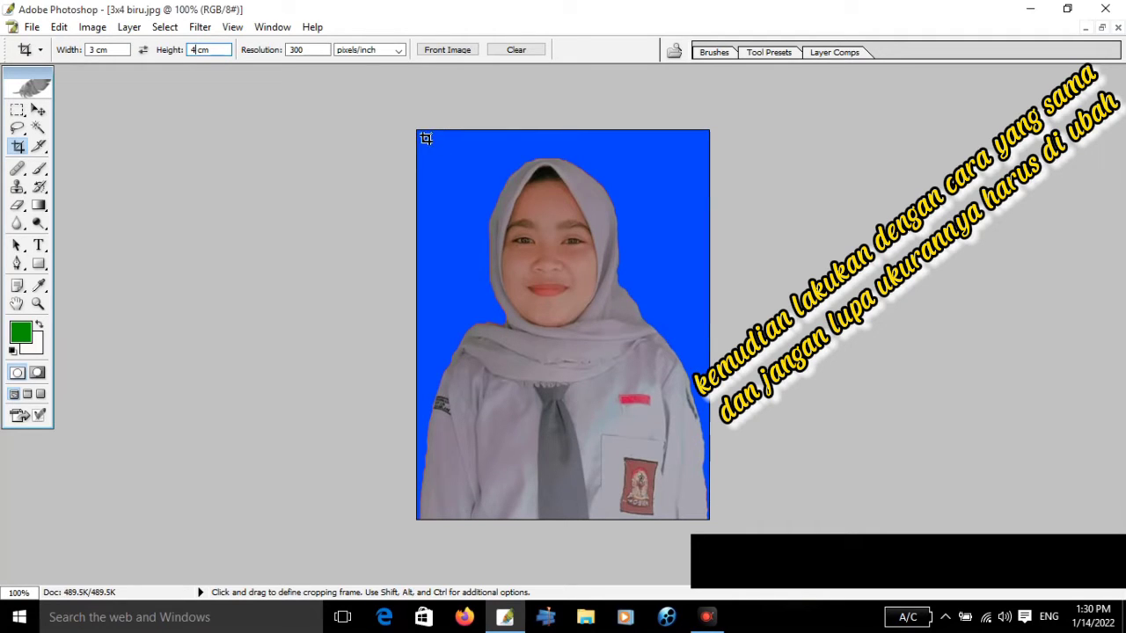
left_click_drag(425, 137, 756, 487)
key("Right")
key("Right")
key("Right")
key("Right")
key("Right")
key("Right")
key("Right")
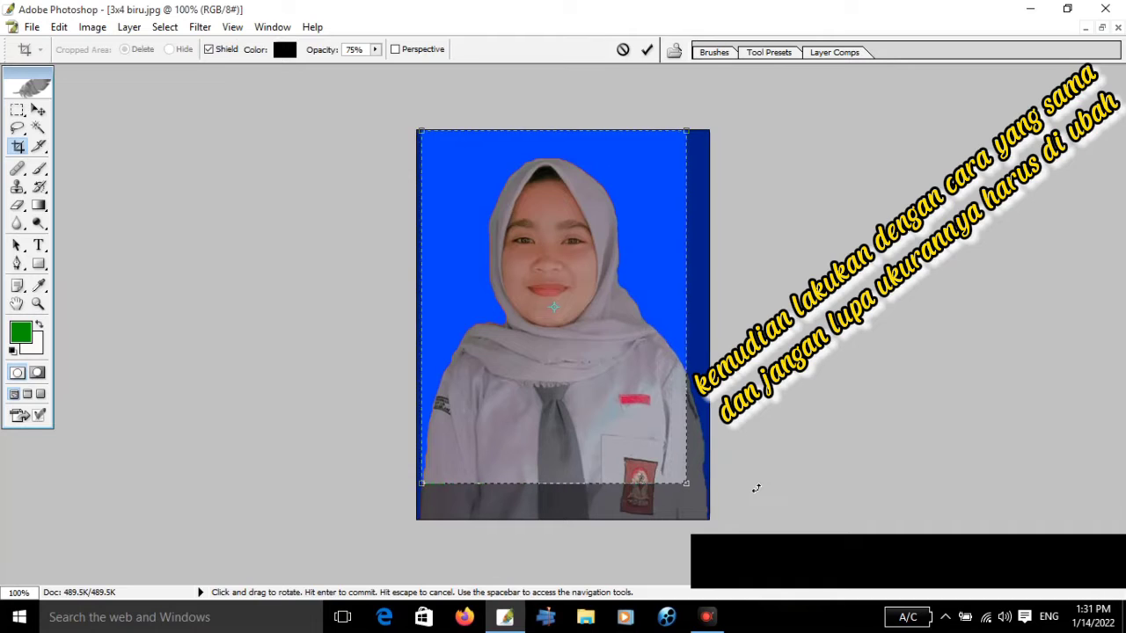
key("Right")
key("Right")
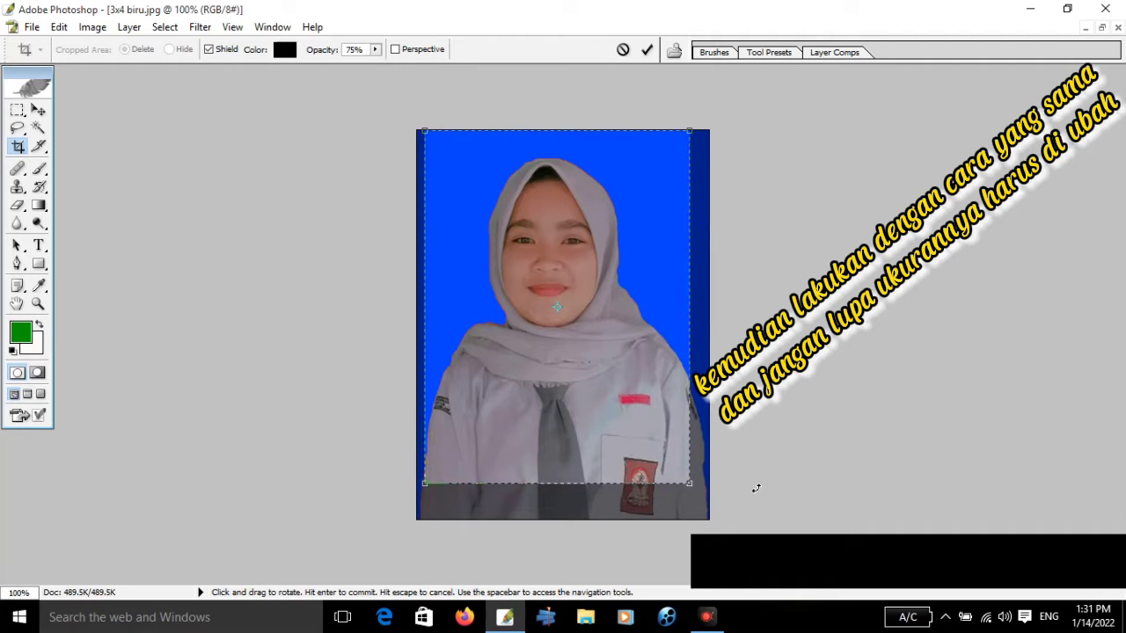
key("Right")
key("Right")
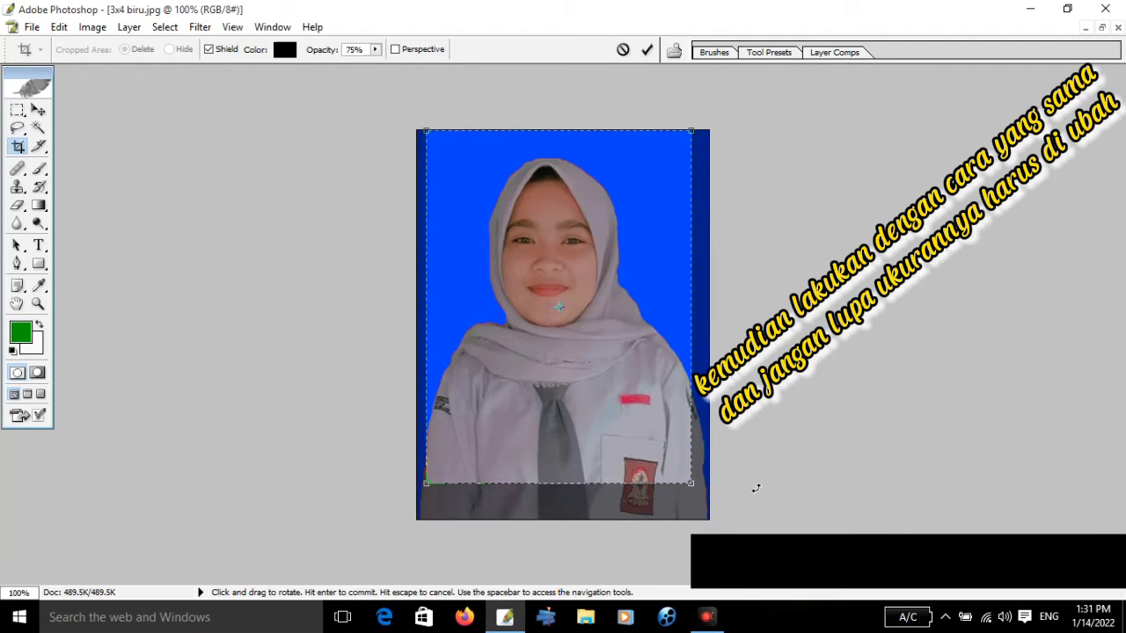
Shrink the crop frame from its lower-left corner, centre it horizontally on the subject and apply the crop.
key("Left")
key("Left")
key("Left")
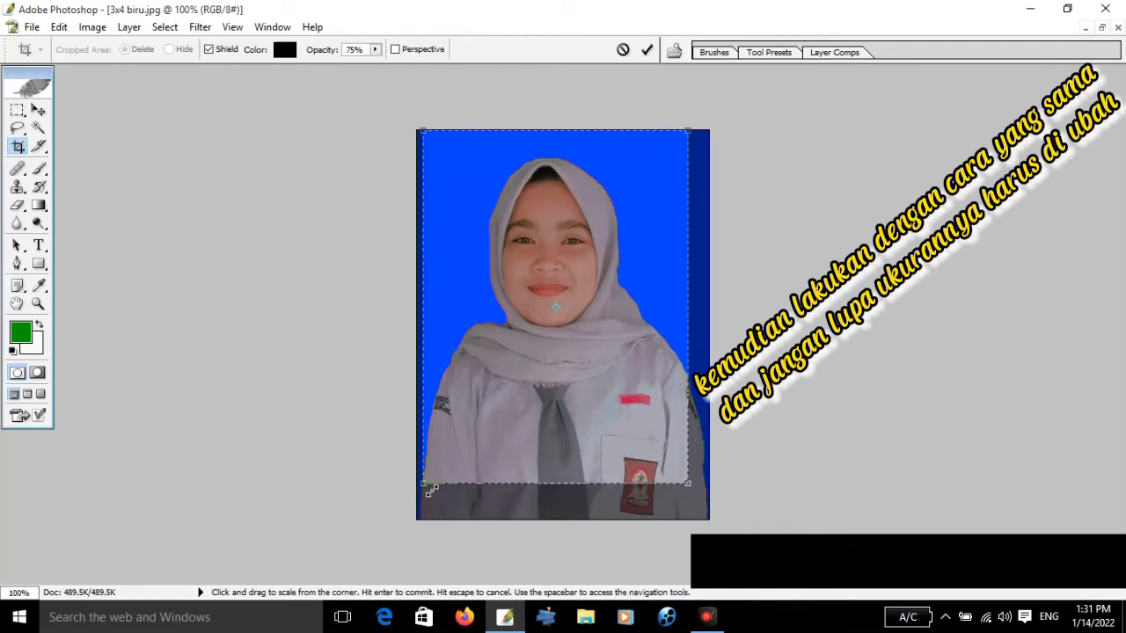
key("Left")
key("Left")
key("Left")
key("Left")
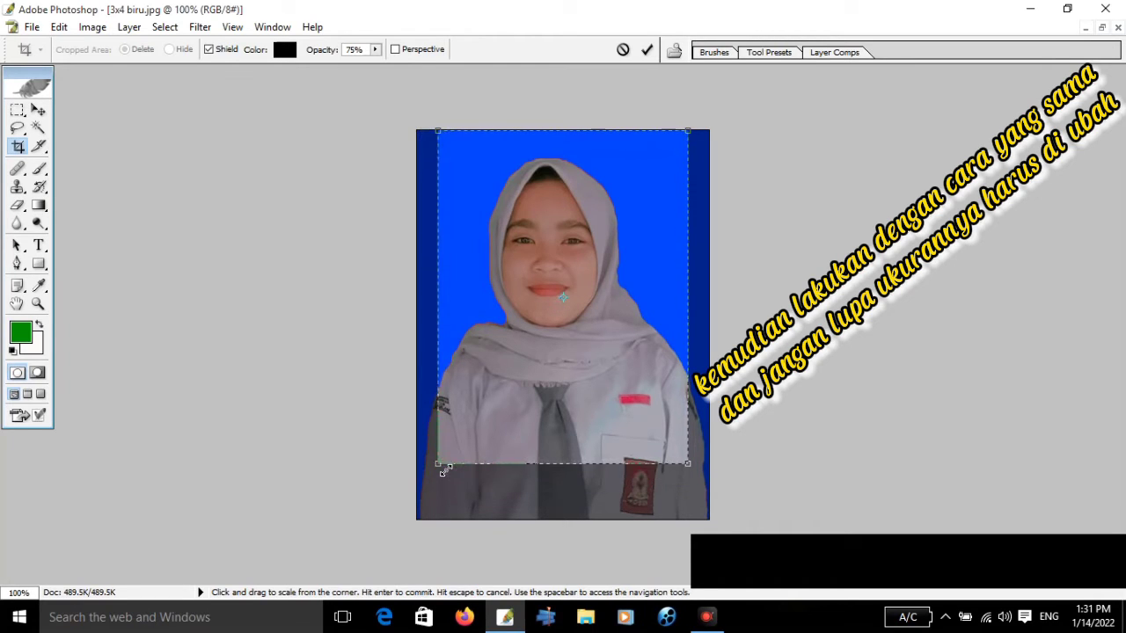
key("Left")
key("Left")
key("Left")
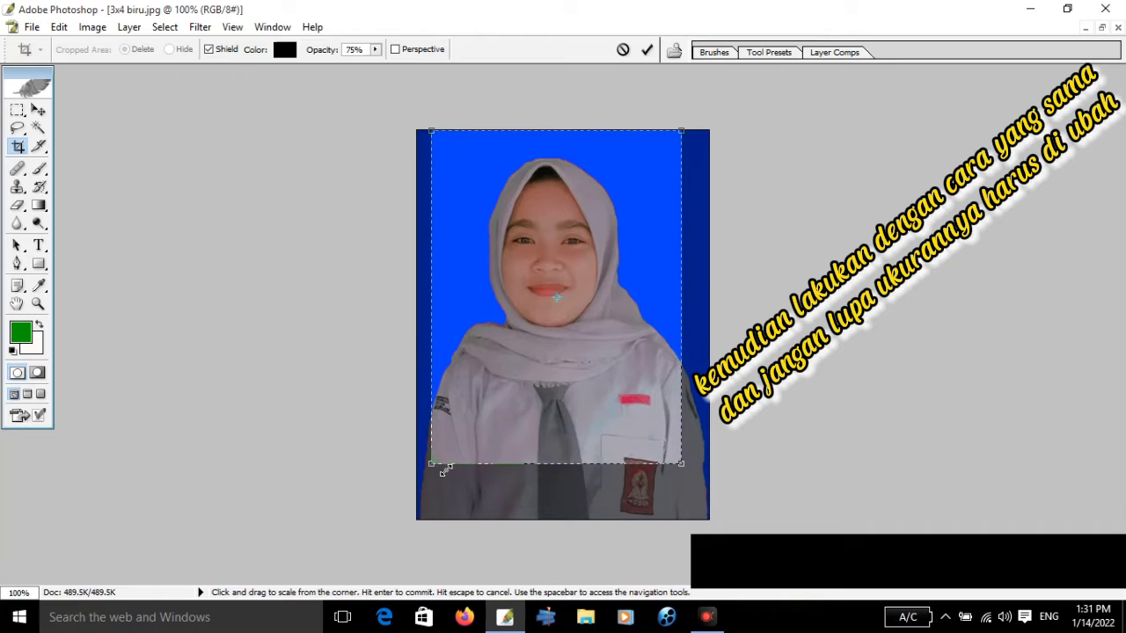
left_click(93, 27)
left_click(182, 230)
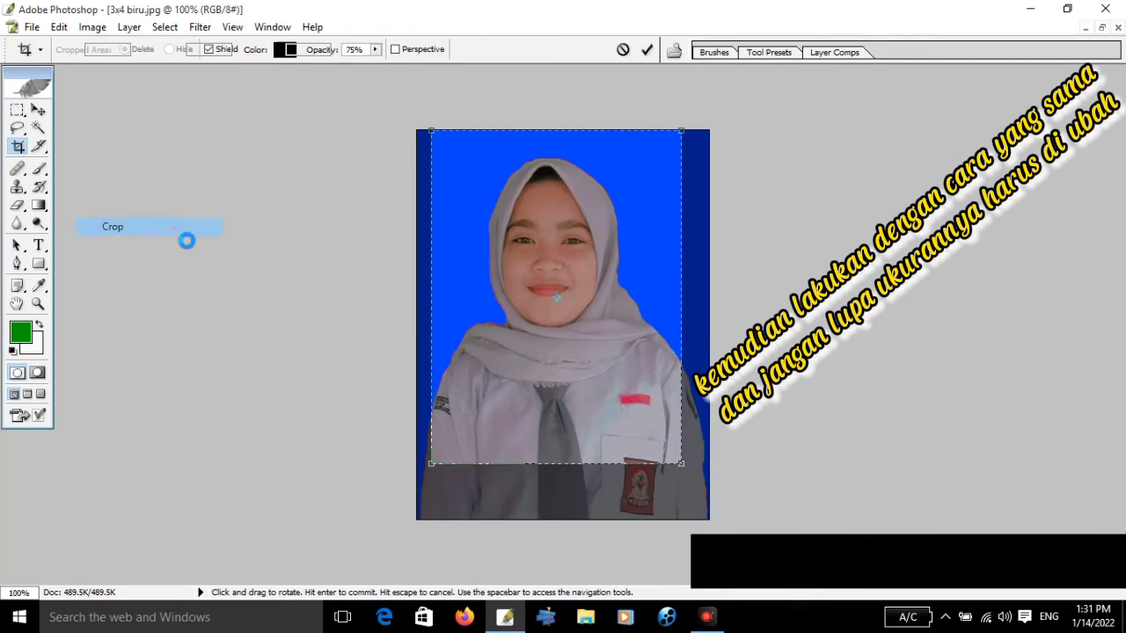
Start saving the cropped photo under a new location, choosing the CROP FINISH folder in Pictures.
left_click(32, 28)
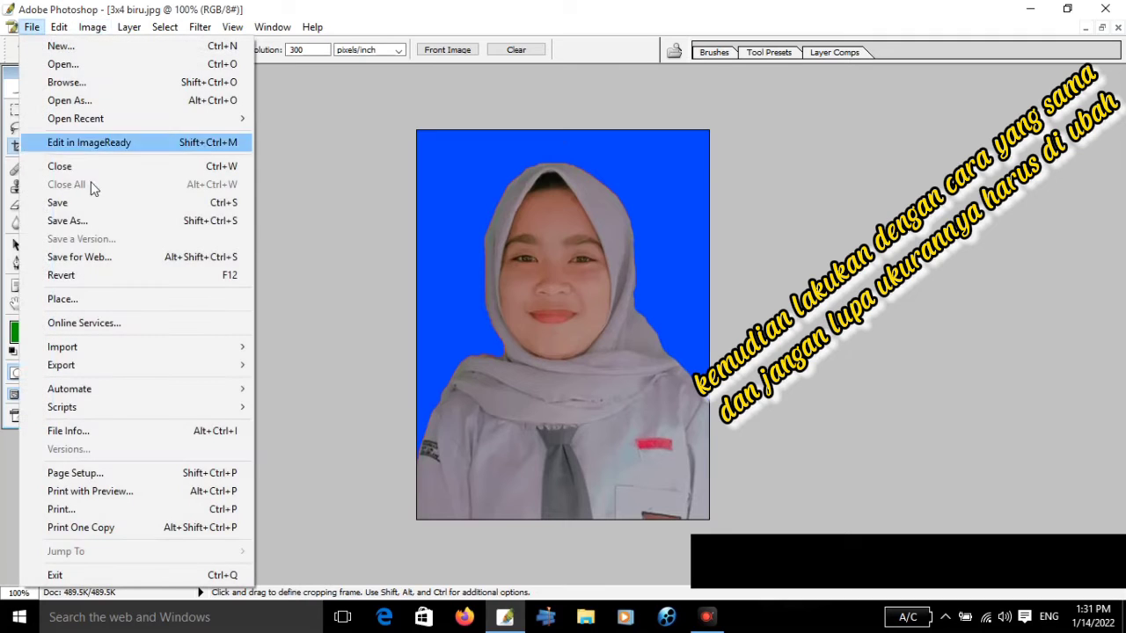
left_click(111, 220)
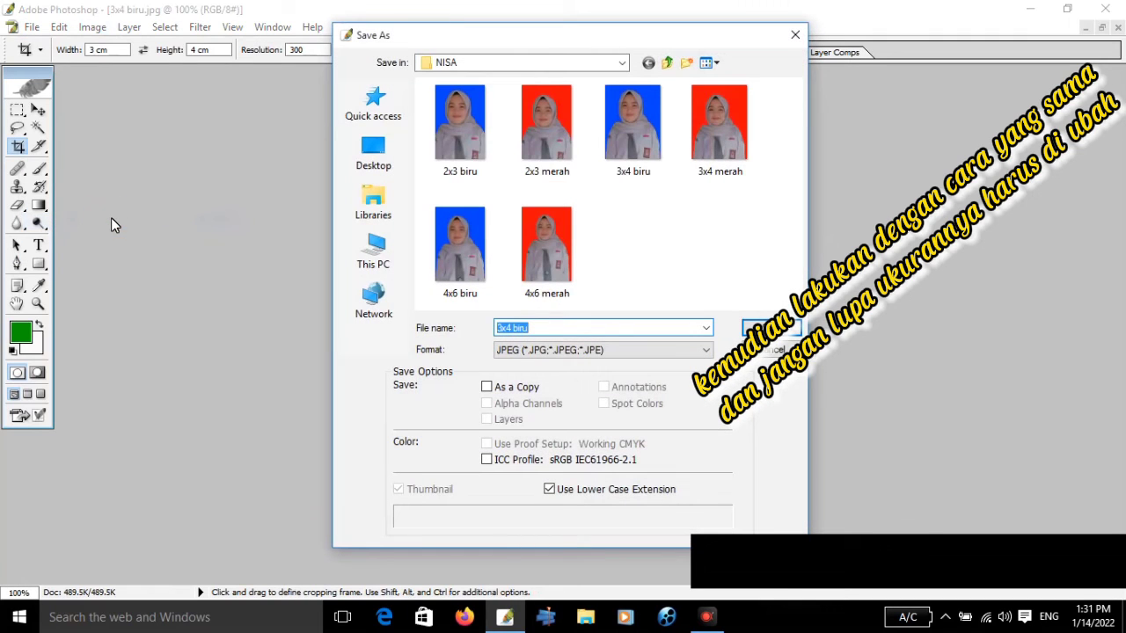
left_click(378, 251)
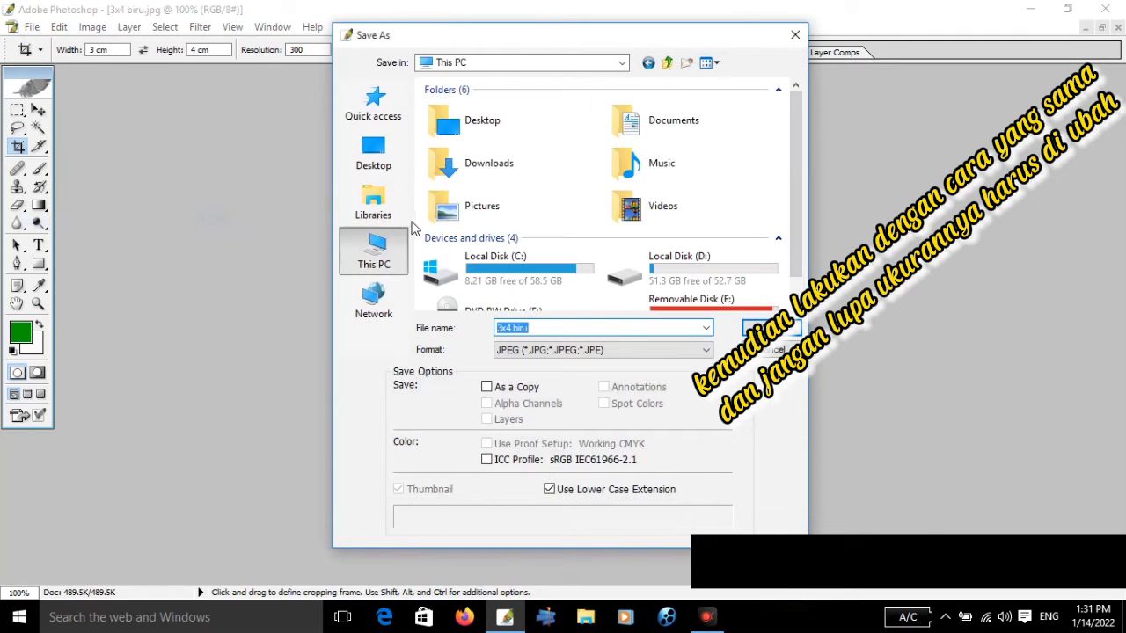
double_click(522, 211)
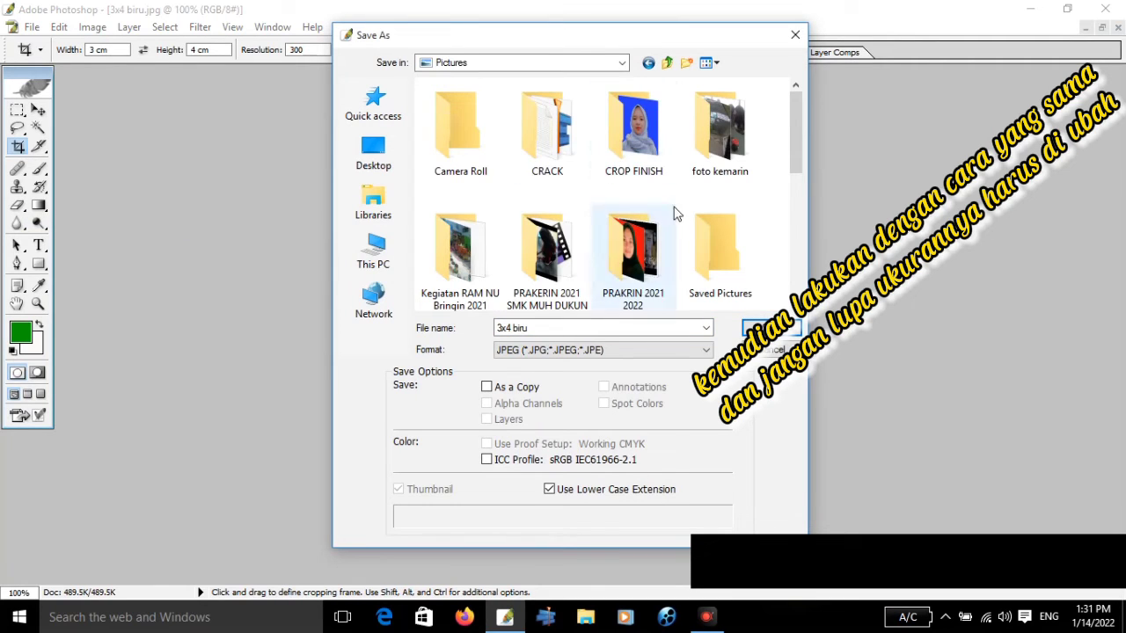
double_click(633, 132)
Name the file 3x4 followed by the subject's first name and save it as a JPEG with the offered options.
left_click(552, 327)
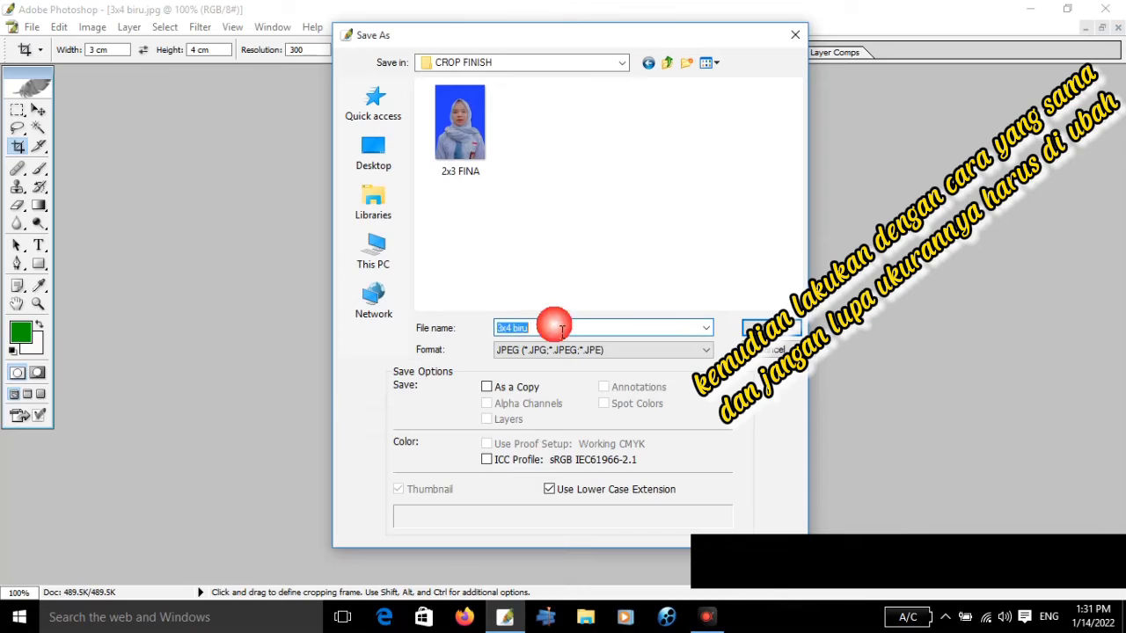
left_click(559, 327)
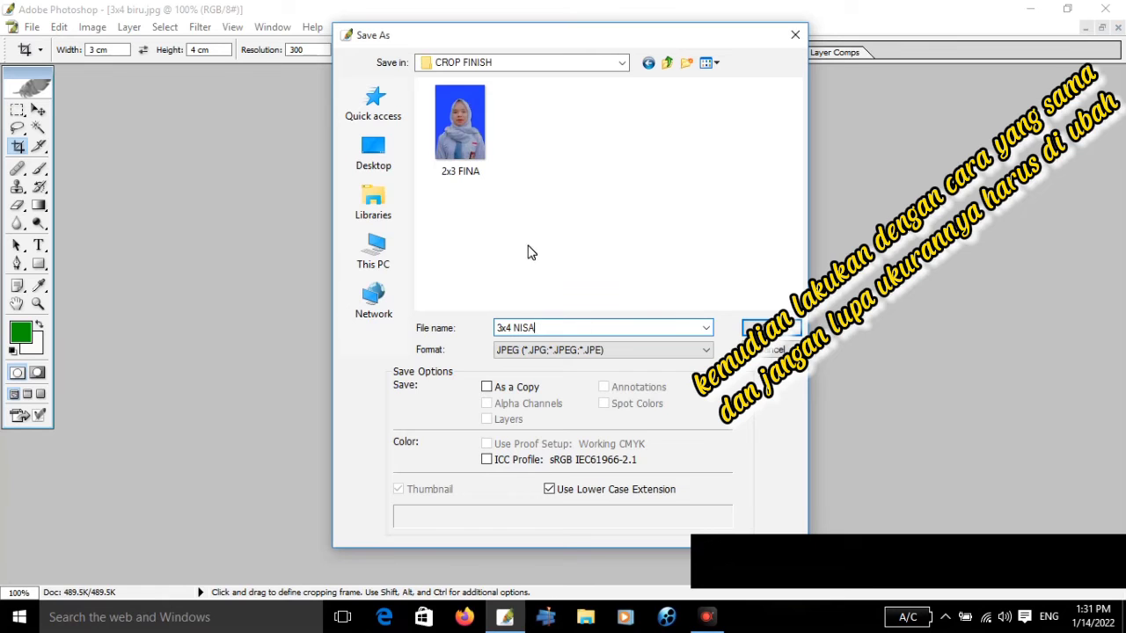
left_click(766, 327)
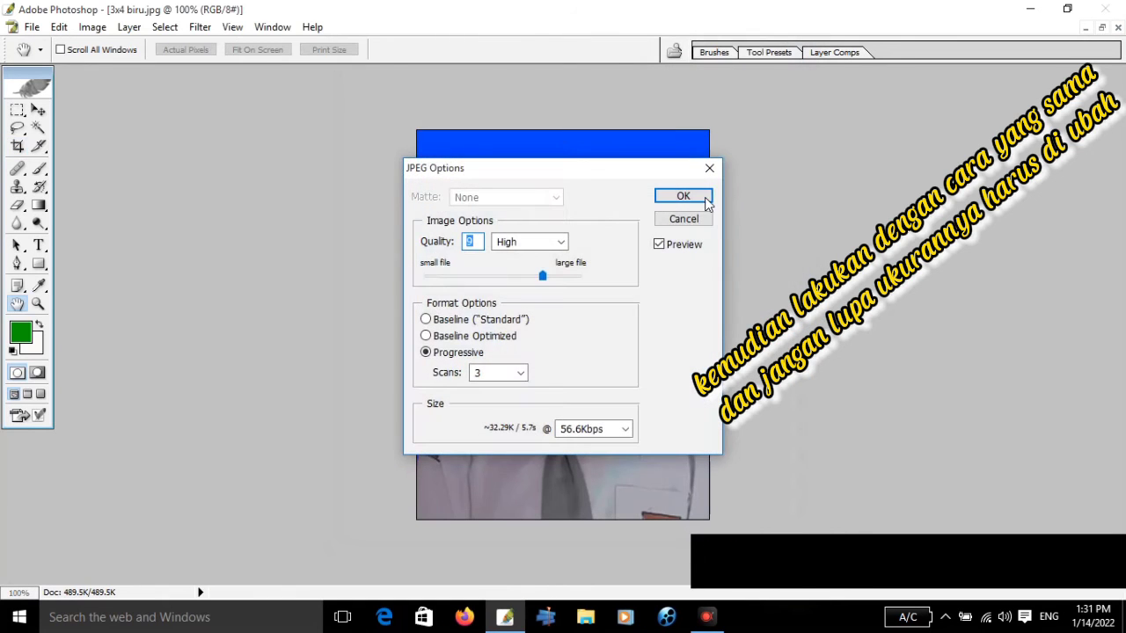
left_click(684, 196)
key("c")
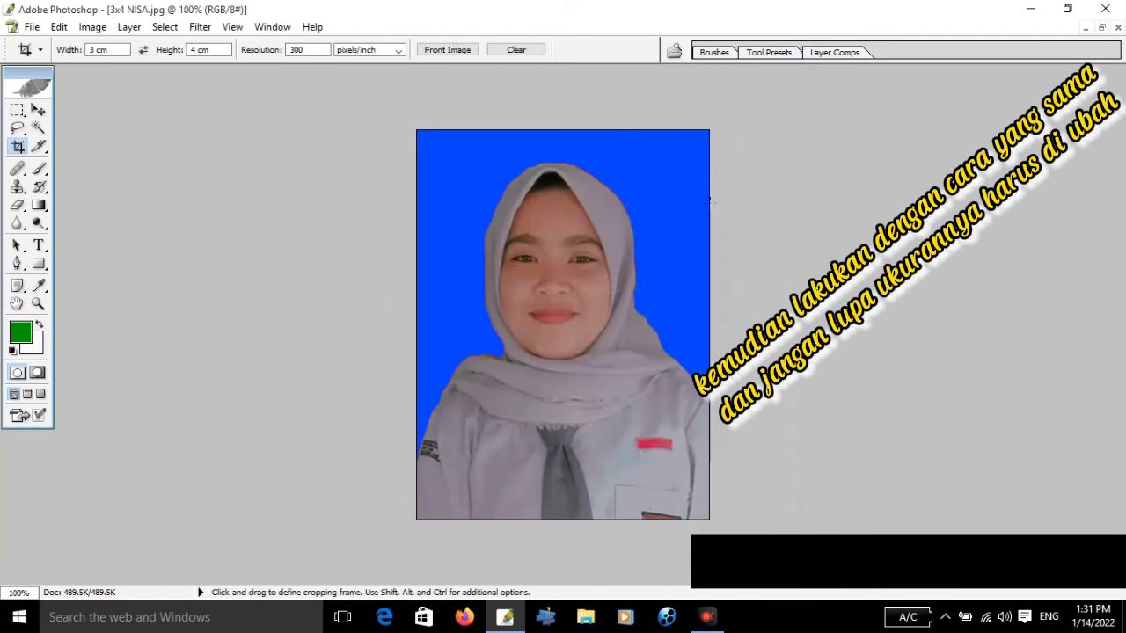
Close the saved photo and open 4x6 merah.jpg maximized from the third subject's folder in PRAKRIN 2021 2022.
left_click(31, 27)
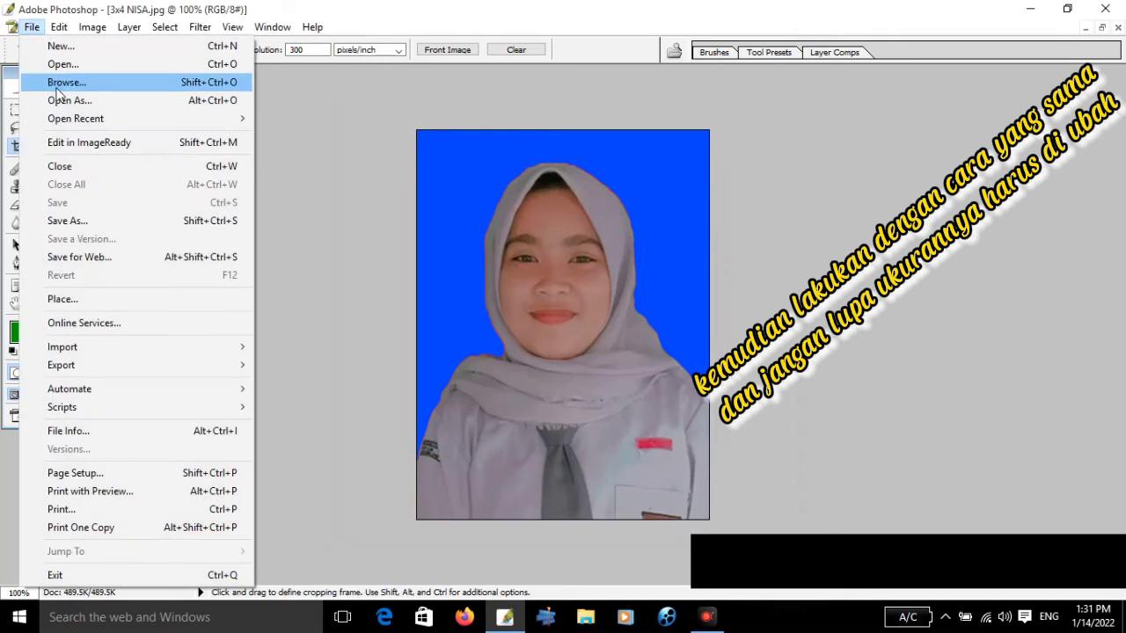
left_click(76, 166)
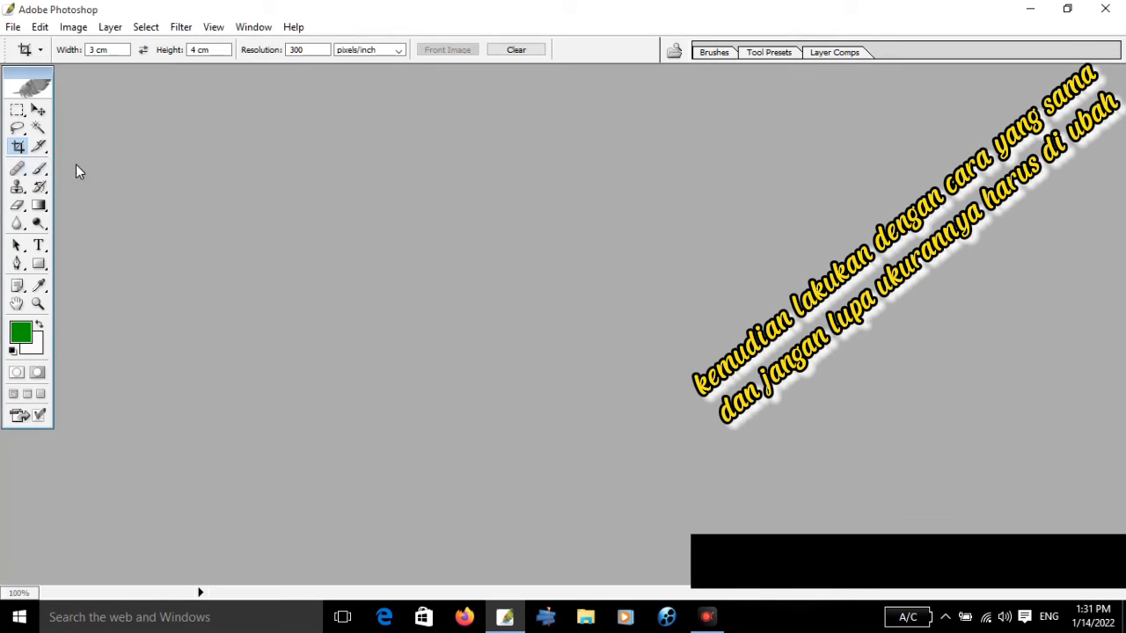
left_click(11, 29)
left_click(35, 64)
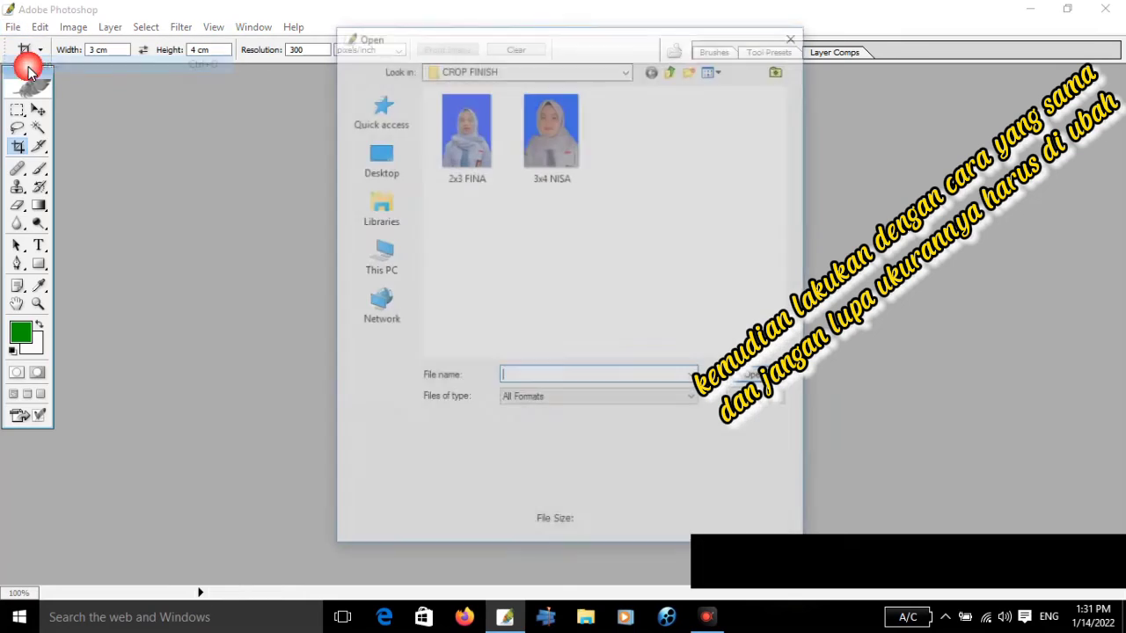
left_click(378, 255)
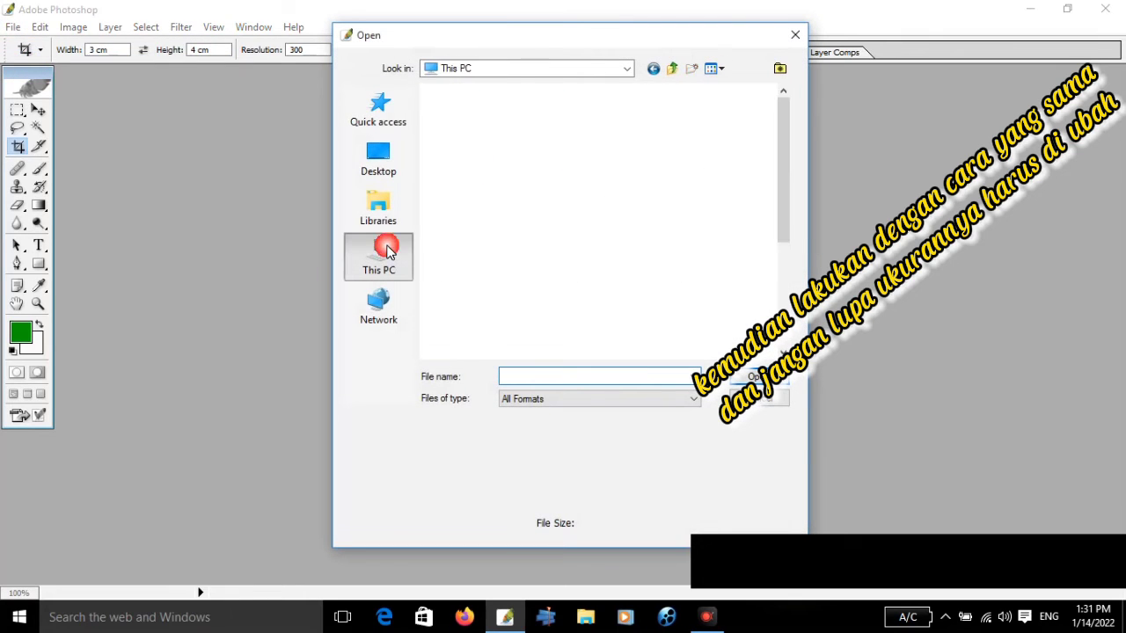
double_click(505, 300)
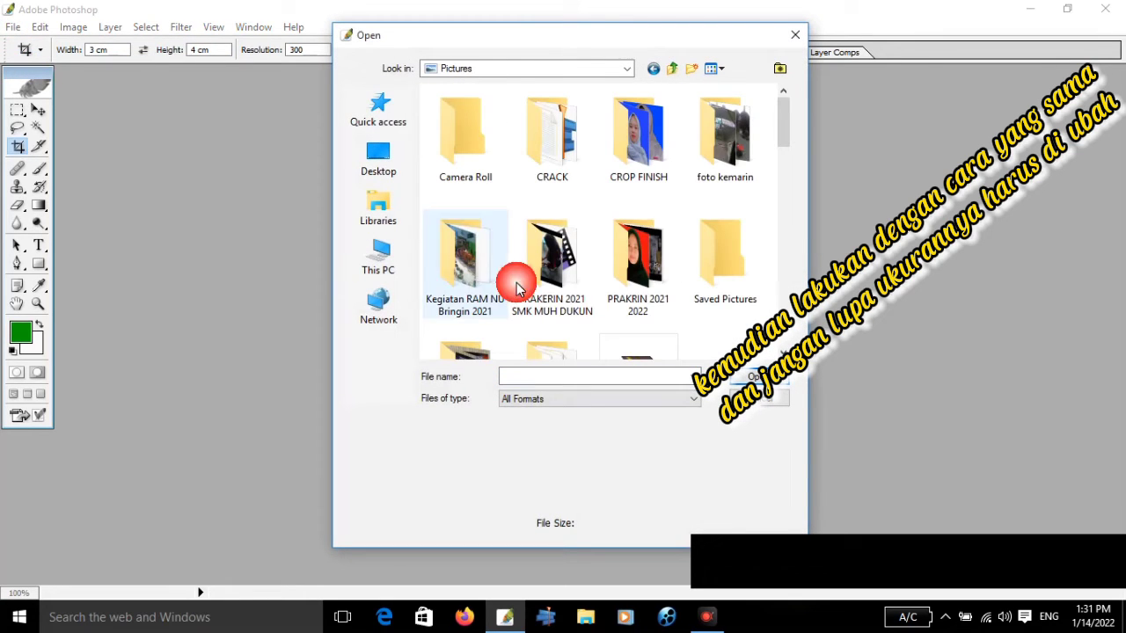
double_click(639, 255)
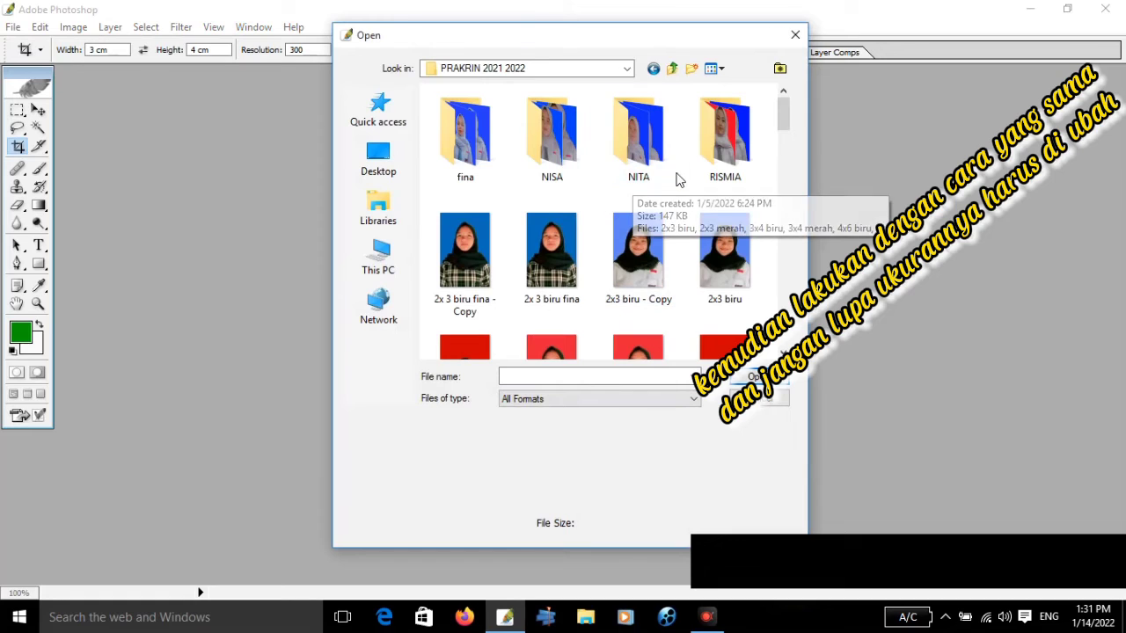
left_click(659, 140)
double_click(660, 141)
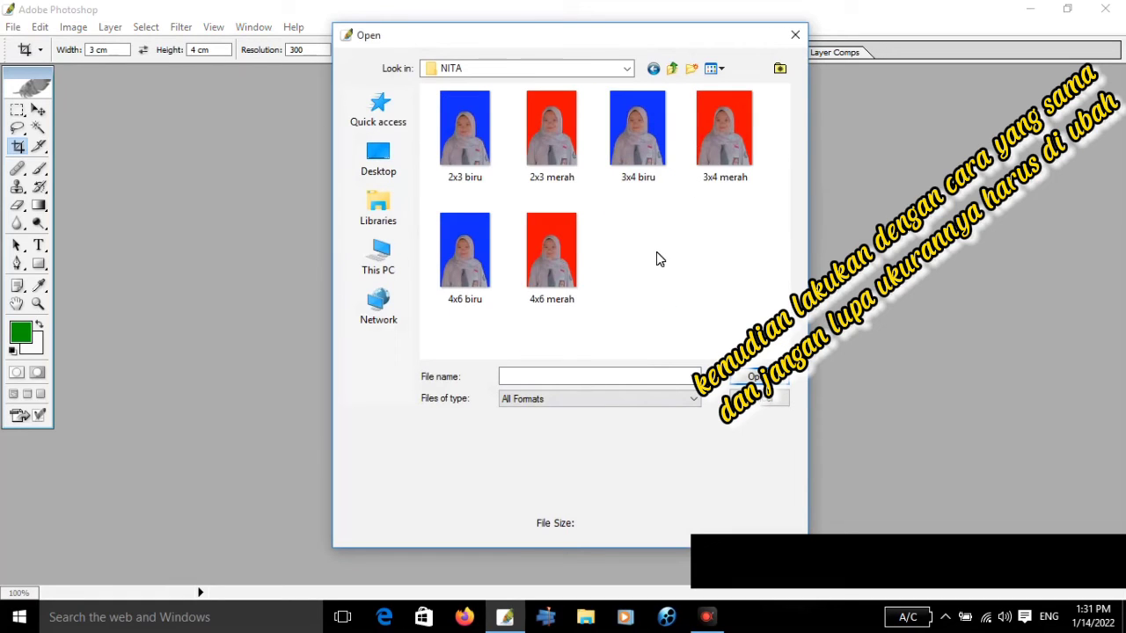
left_click(571, 255)
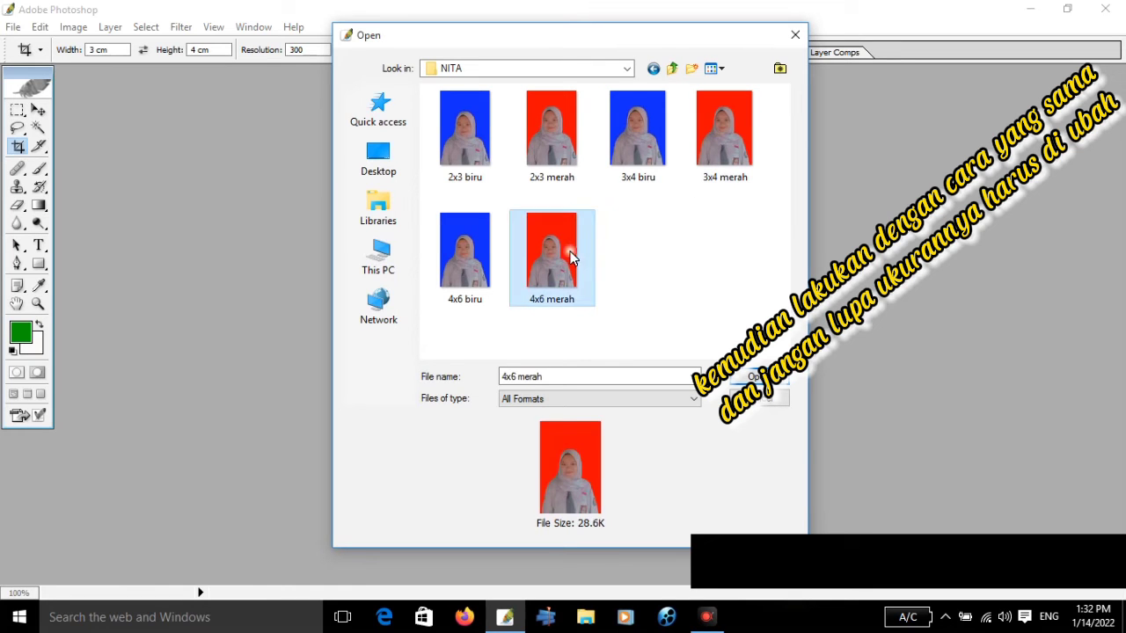
left_click(743, 378)
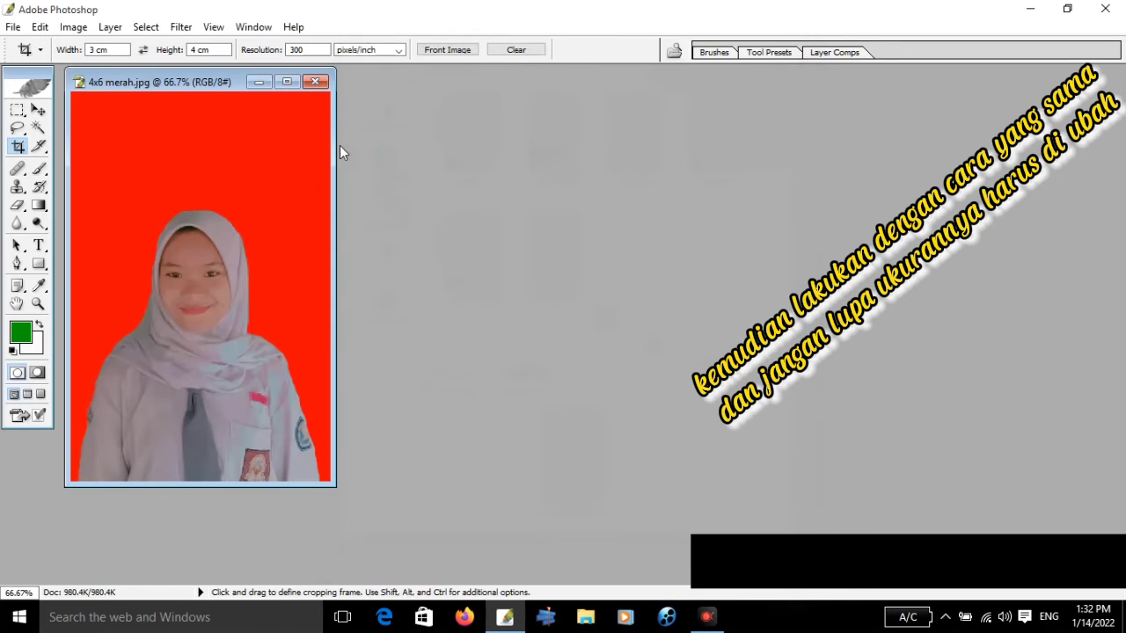
left_click(287, 82)
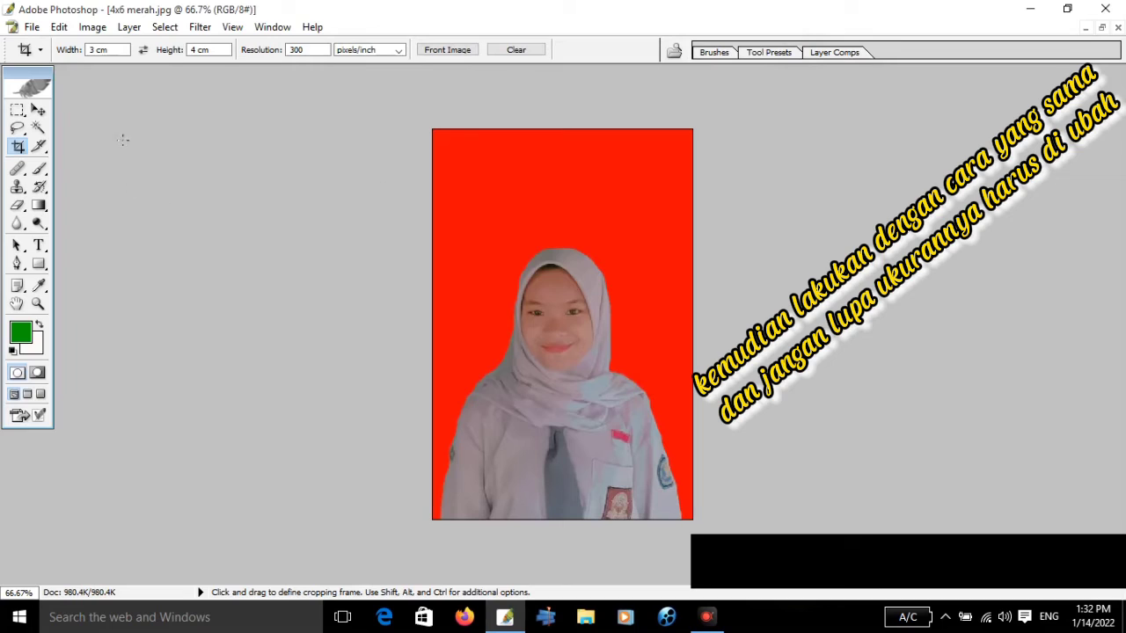
Set the crop size to 4 cm × 6 cm and draw a crop frame around the subject's head and upper body.
left_click(96, 50)
left_click(89, 50)
left_click(203, 51)
double_click(191, 51)
type("6")
left_click_drag(669, 487, 670, 488)
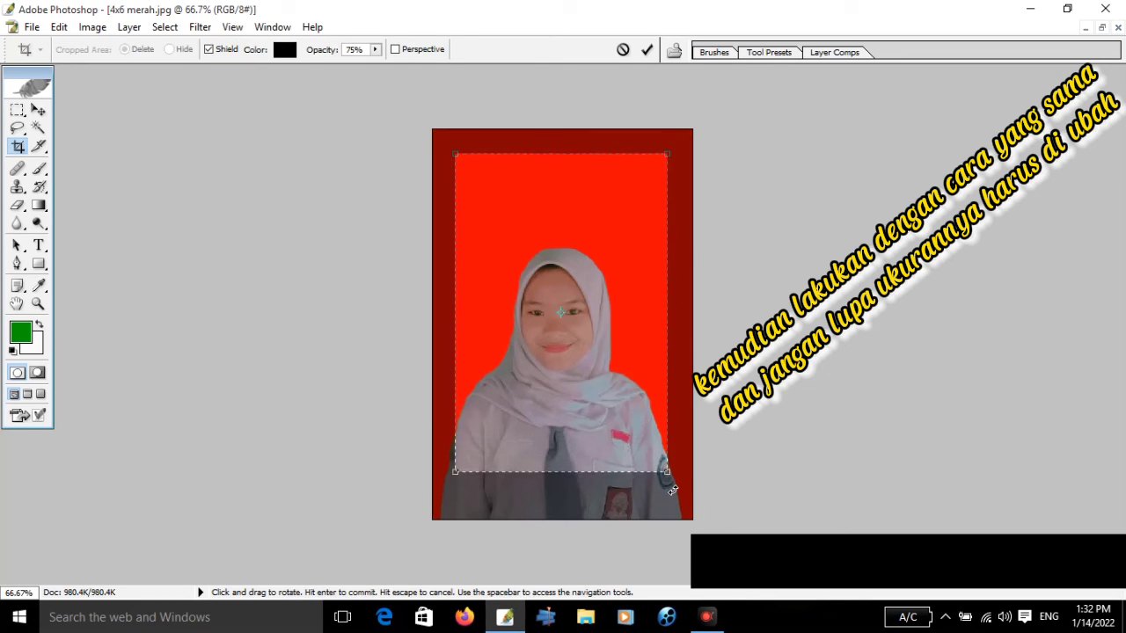
Shift the crop frame down to reduce the space above the head, centre it horizontally on the subject and apply the crop.
key("shift+Down")
key("shift+Down")
key("shift+Down")
key("shift+Down")
key("shift+Down")
key("shift+Down")
key("Down")
key("Down")
key("Down")
key("Down")
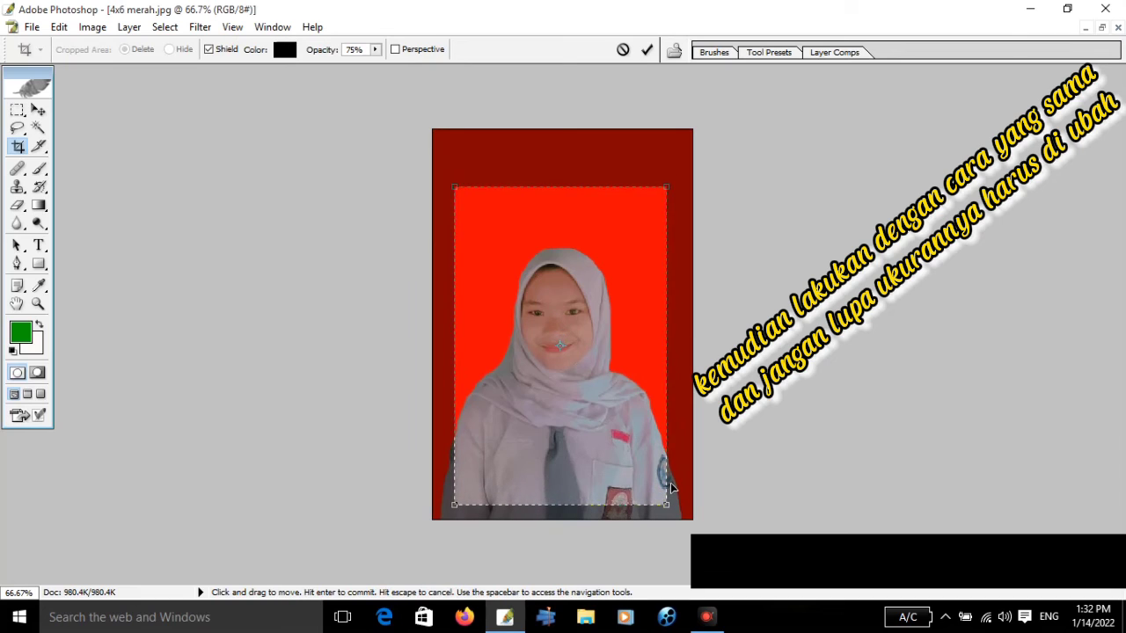
key("Left")
key("Left")
key("Left")
key("Left")
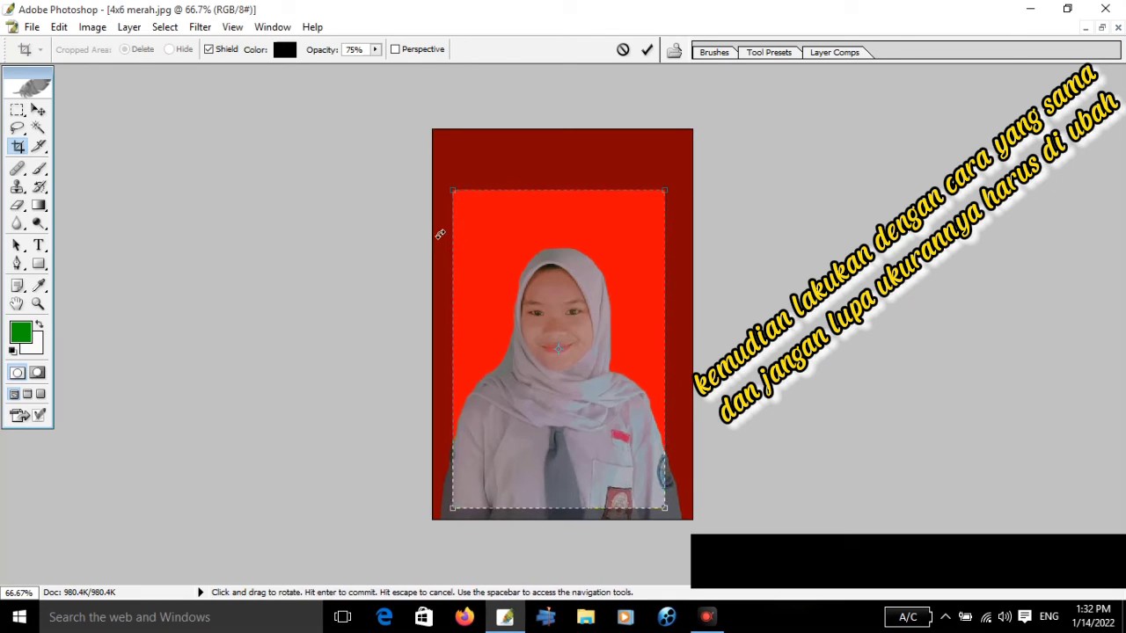
left_click(97, 29)
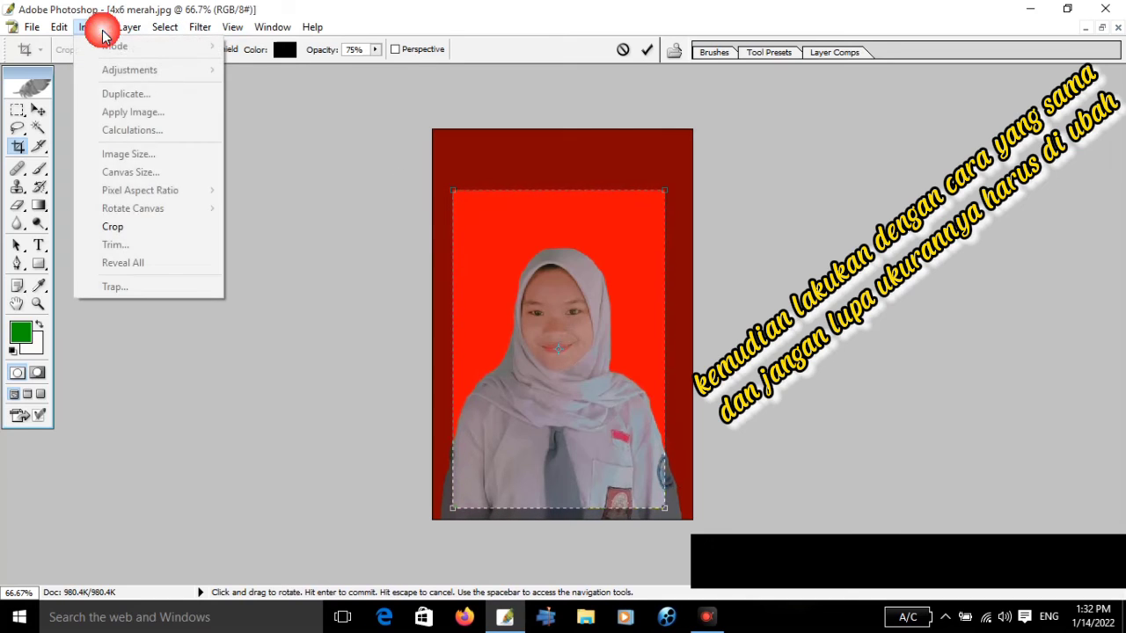
left_click(145, 227)
Save the cropped photo as a JPEG in the CROP FINISH folder in Pictures, named 4x6 followed by the subject's first name.
left_click(33, 28)
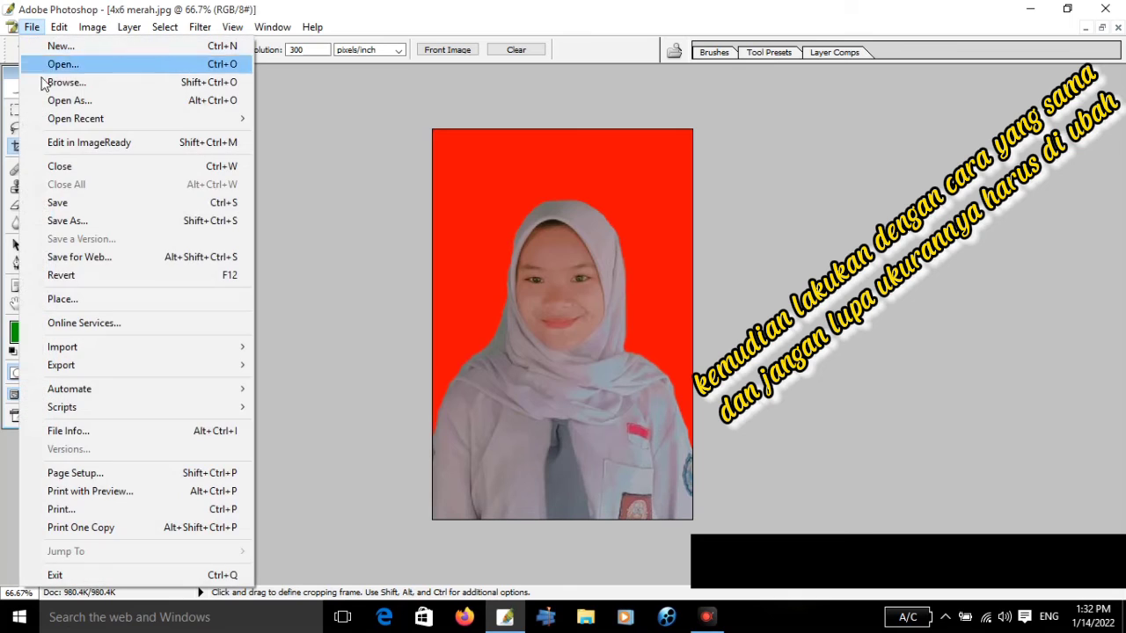
left_click(111, 227)
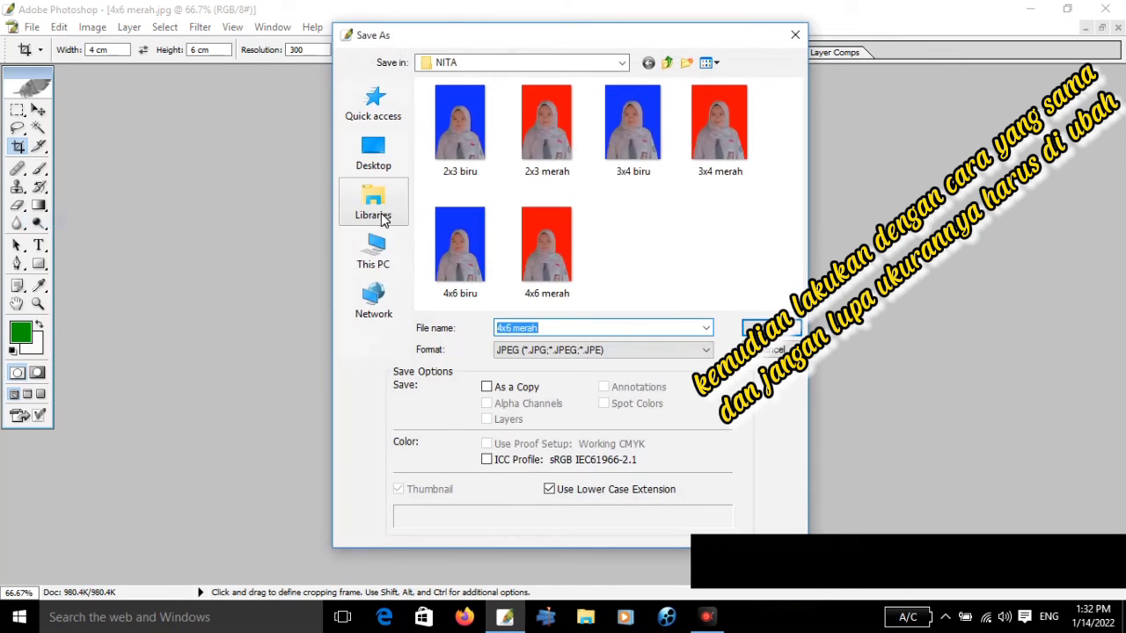
left_click(376, 246)
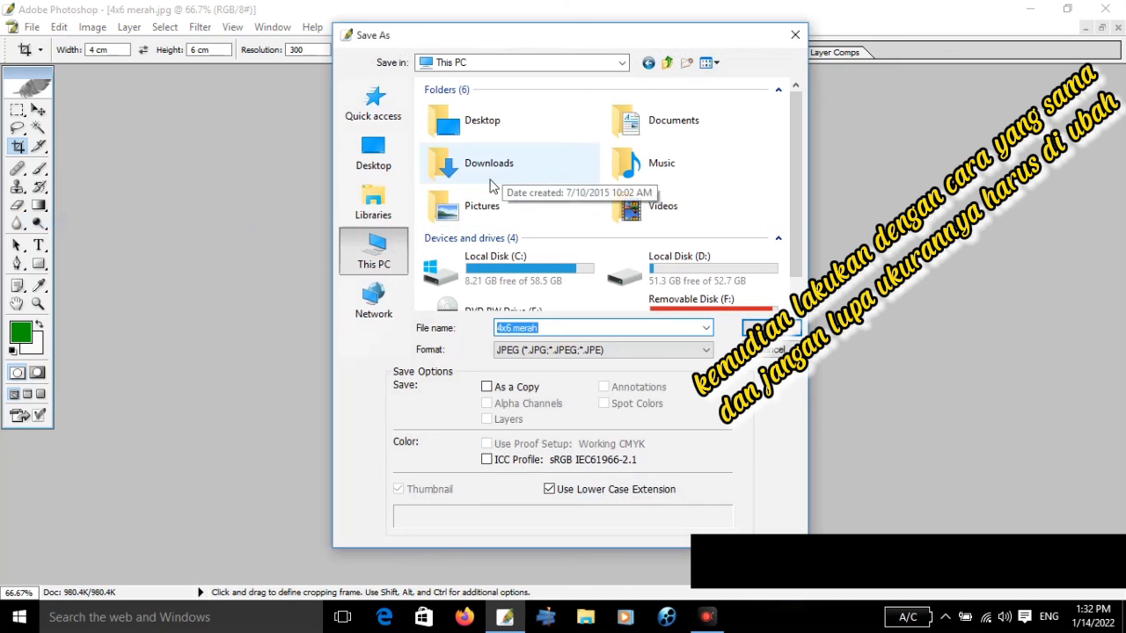
double_click(482, 206)
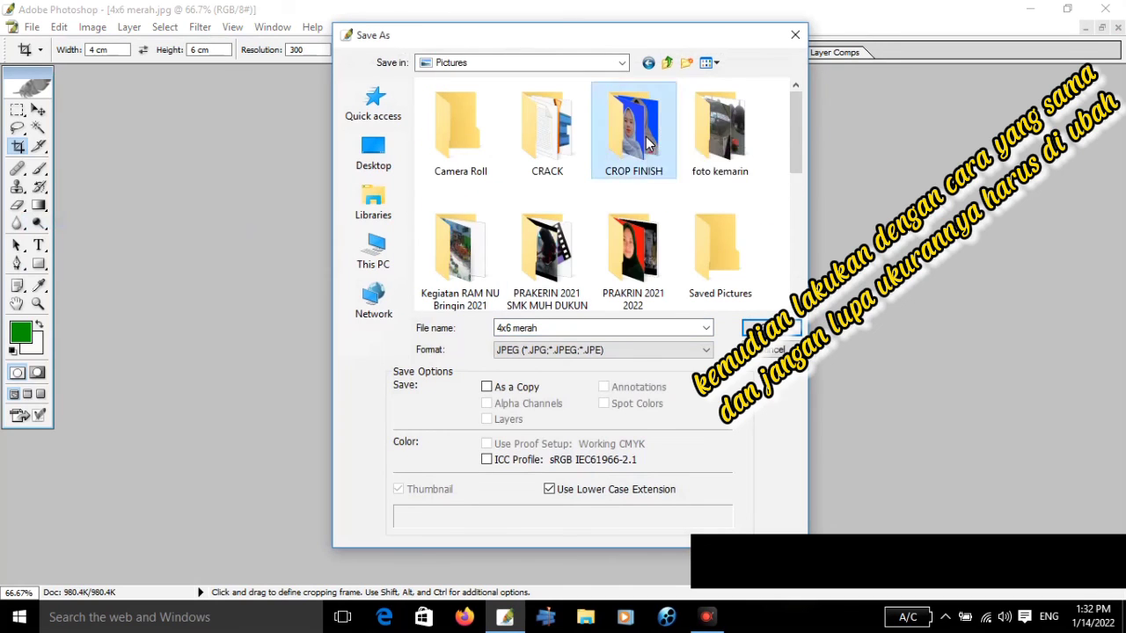
double_click(646, 136)
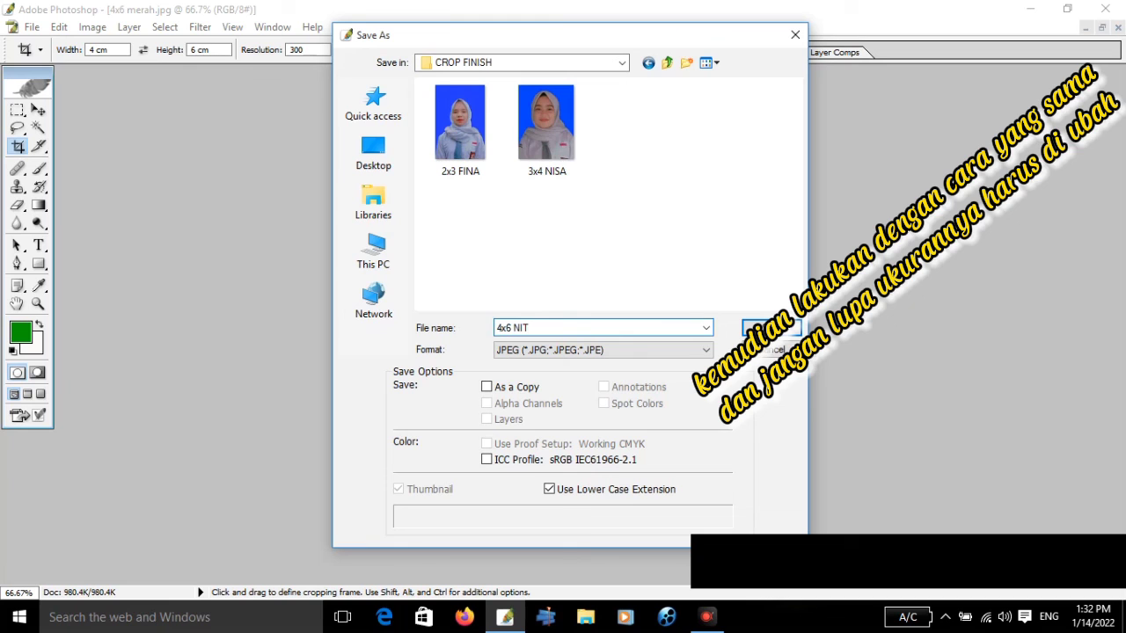
key("Return")
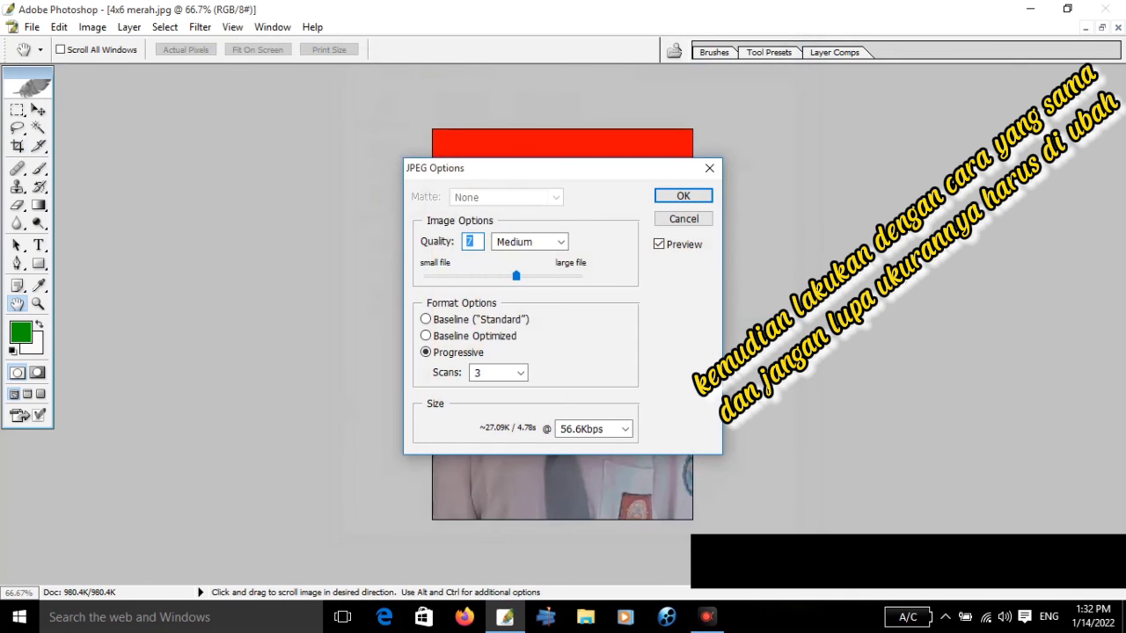
left_click(704, 196)
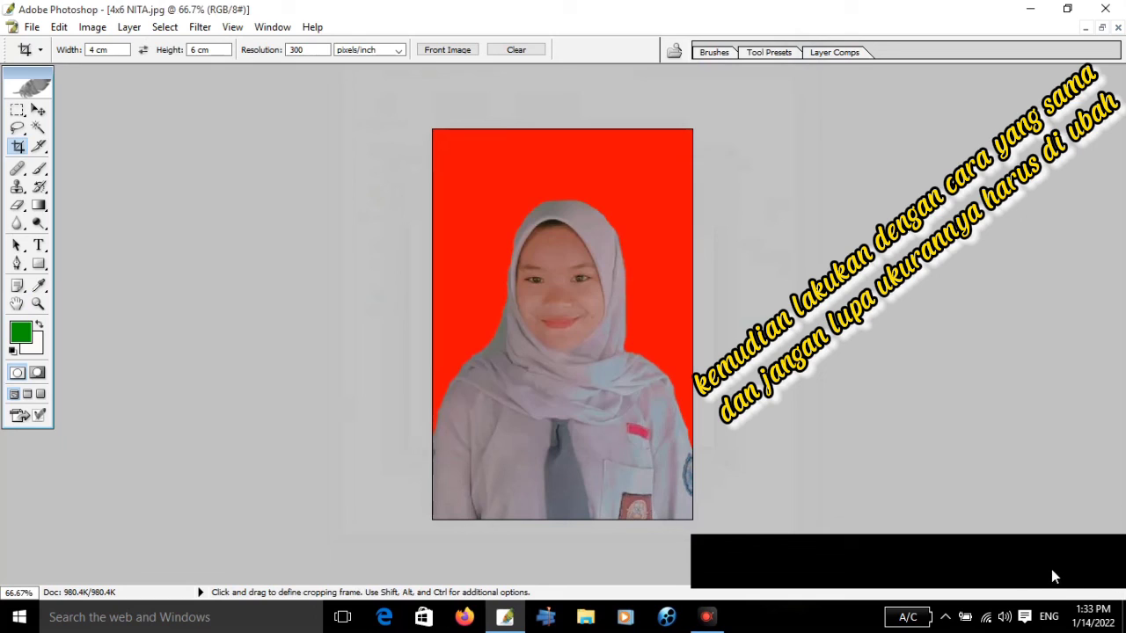